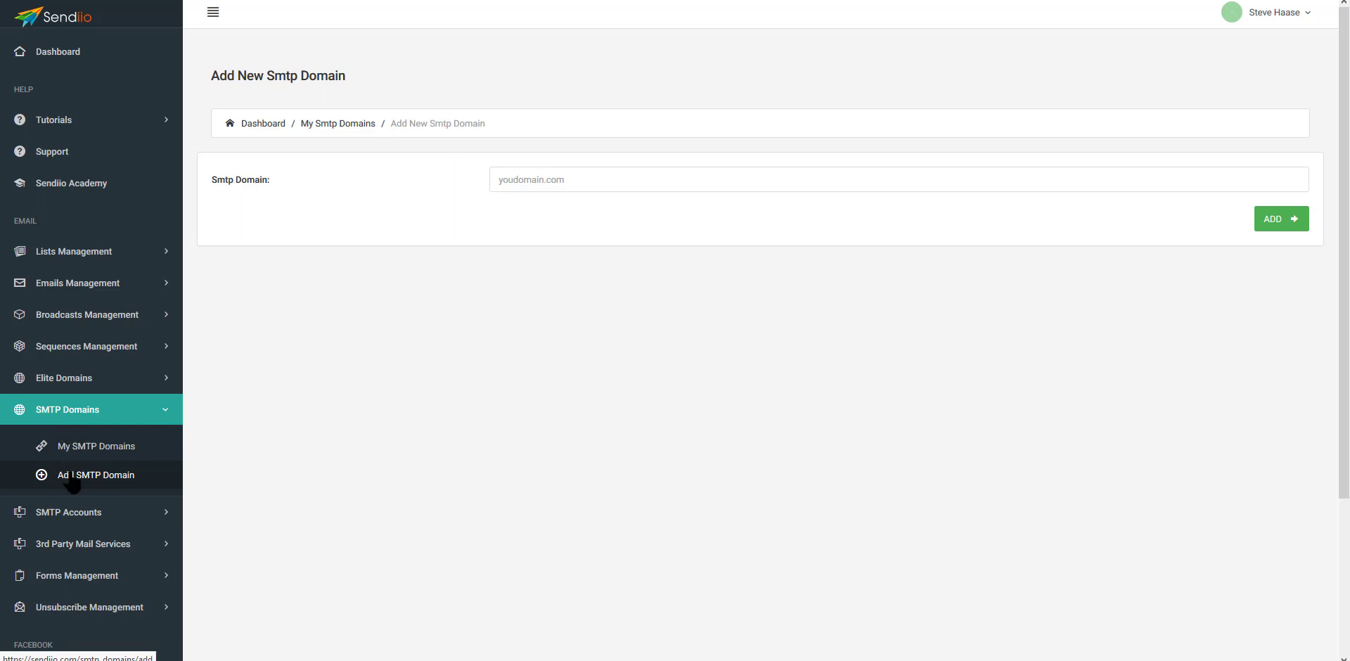
Enter altmailer.com in the Smtp Domain field, accept the suggestion, and add it.
{"action": "left_click", "coordinate": [512, 180]}
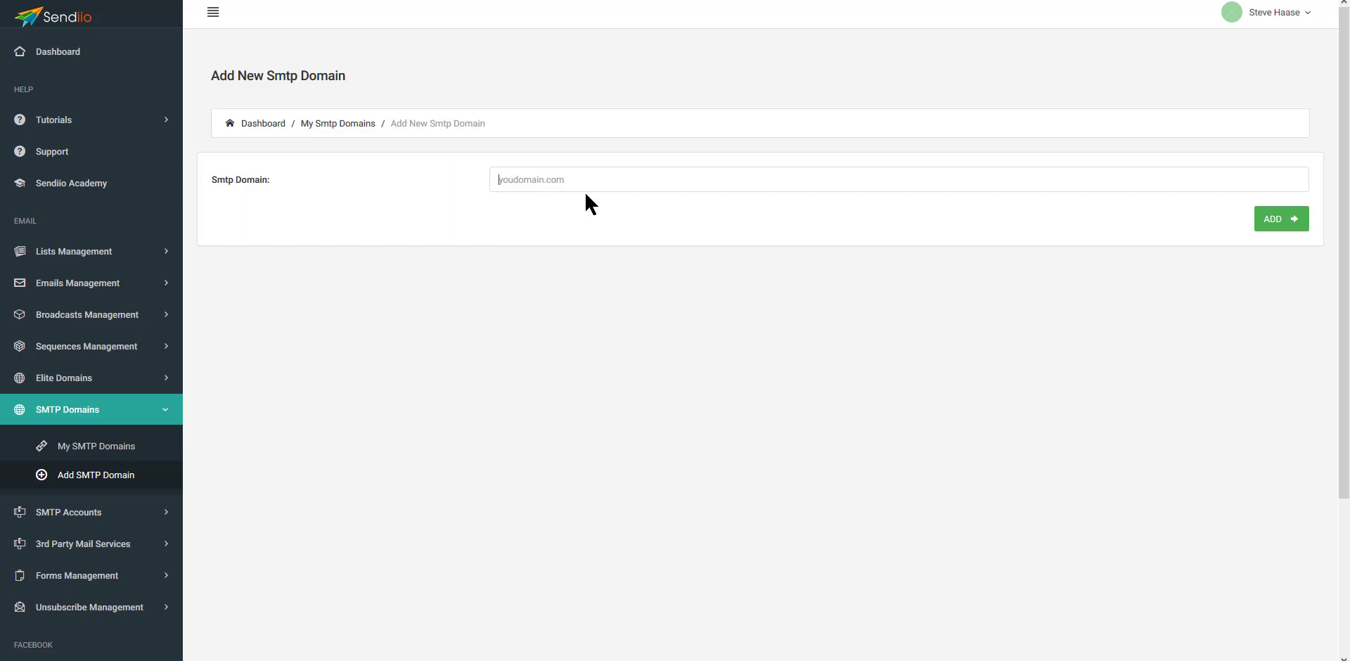
{"action": "type", "text": "a"}
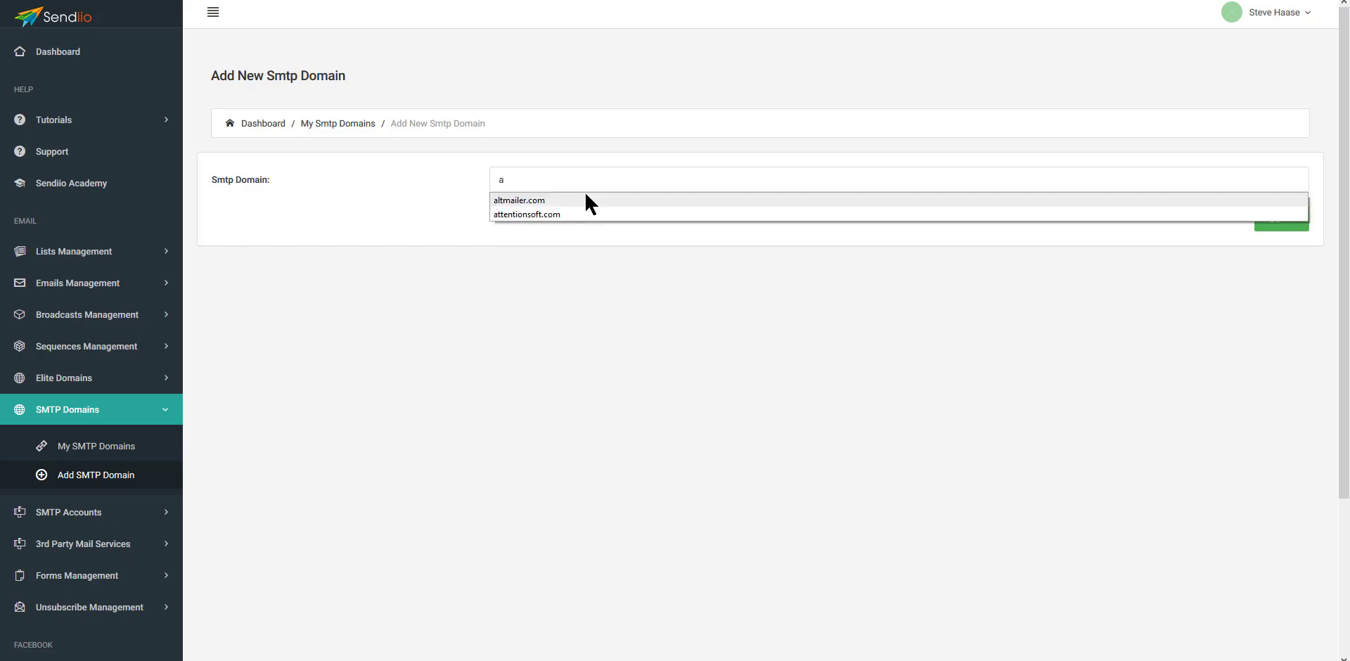
{"action": "type", "text": "ltmailer.com"}
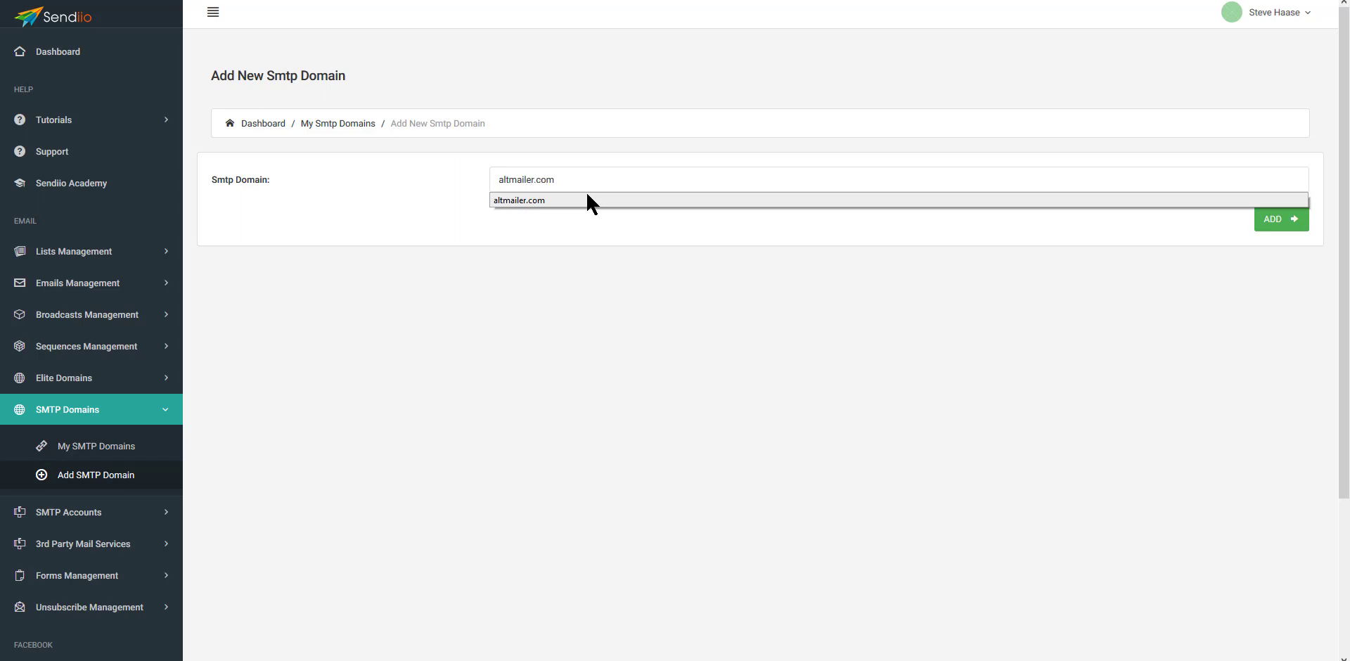
{"action": "left_click", "coordinate": [586, 199]}
{"action": "left_click", "coordinate": [1279, 219]}
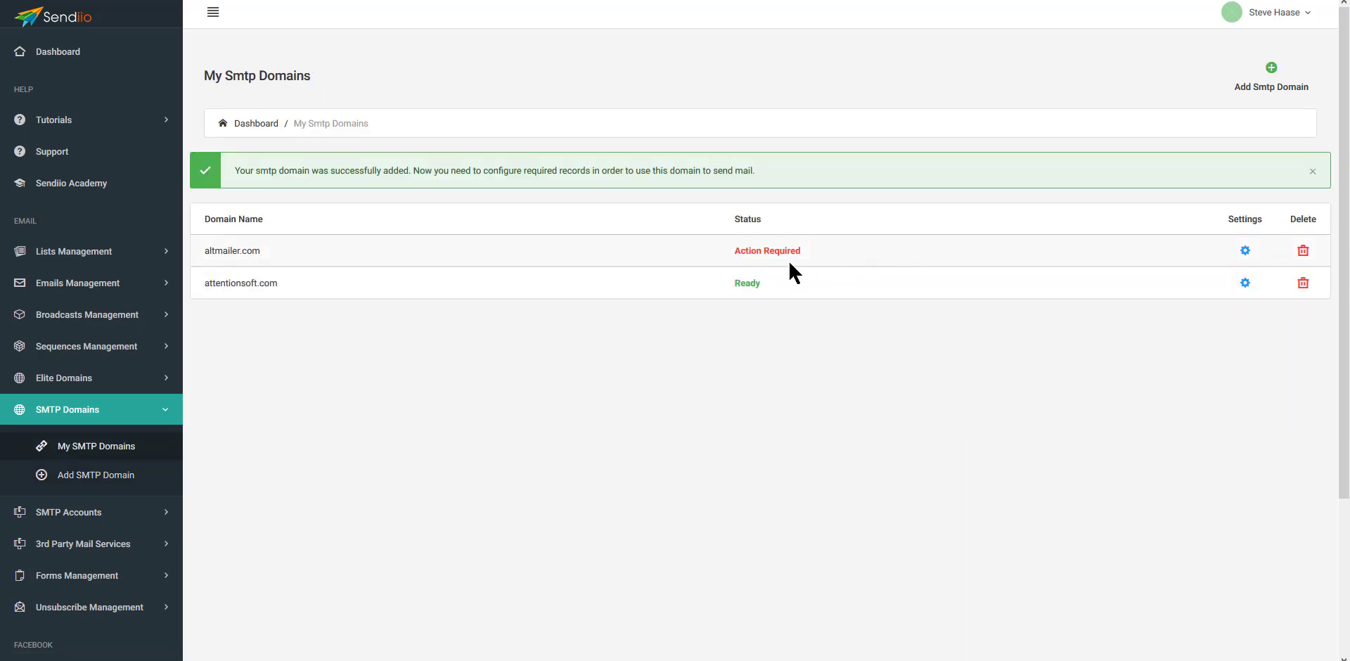
Open altmailer.com's integration settings, start a blank Notepad, and copy the DKIM record name.
{"action": "left_click", "coordinate": [1244, 257]}
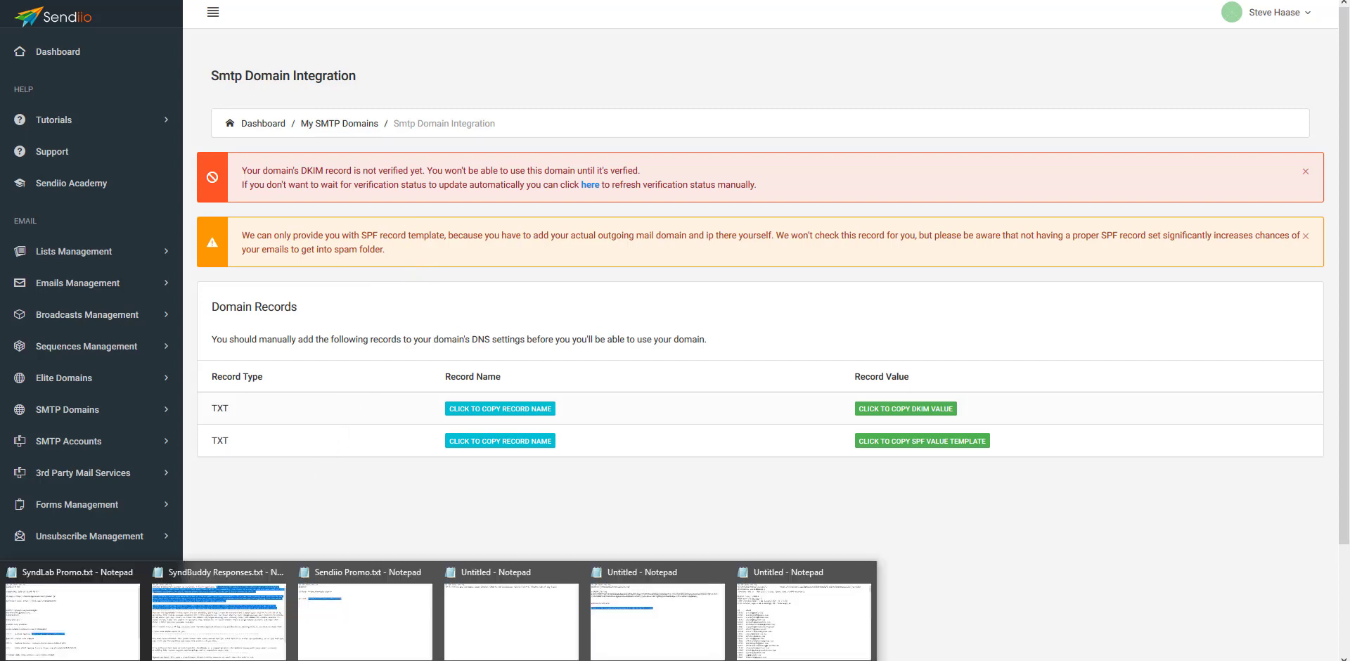
{"action": "right_click", "coordinate": [243, 654]}
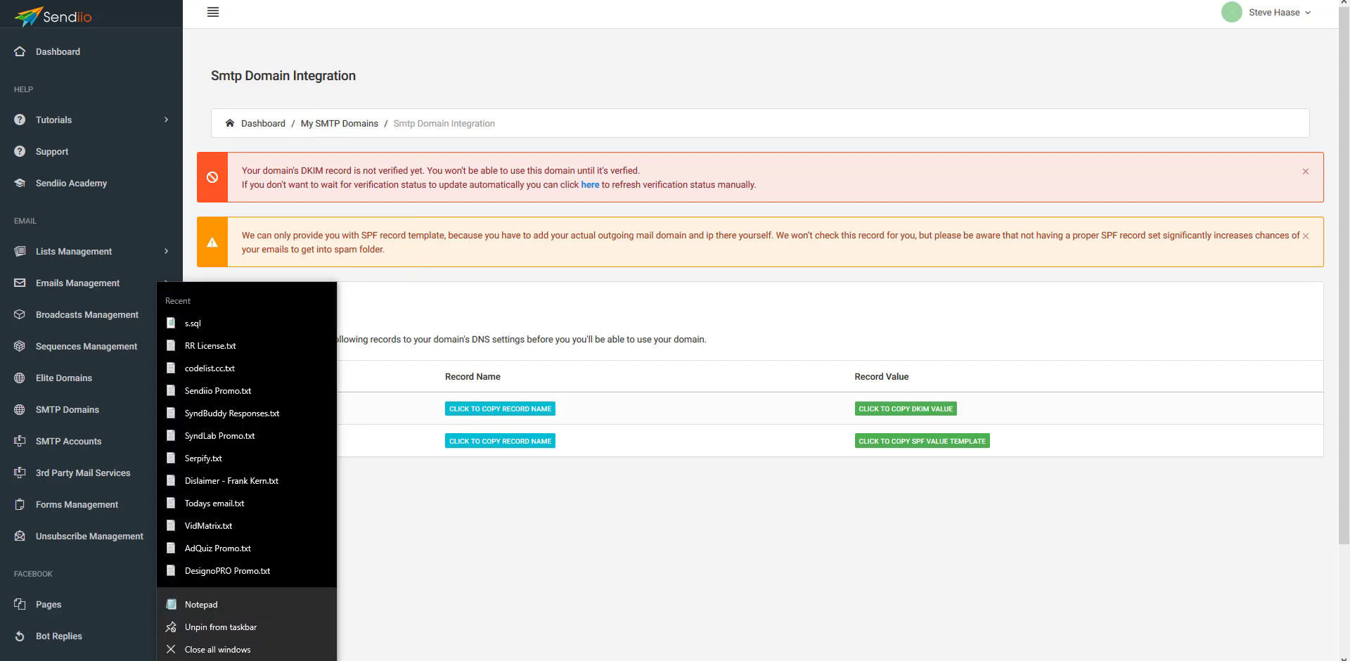
{"action": "left_click", "coordinate": [202, 604]}
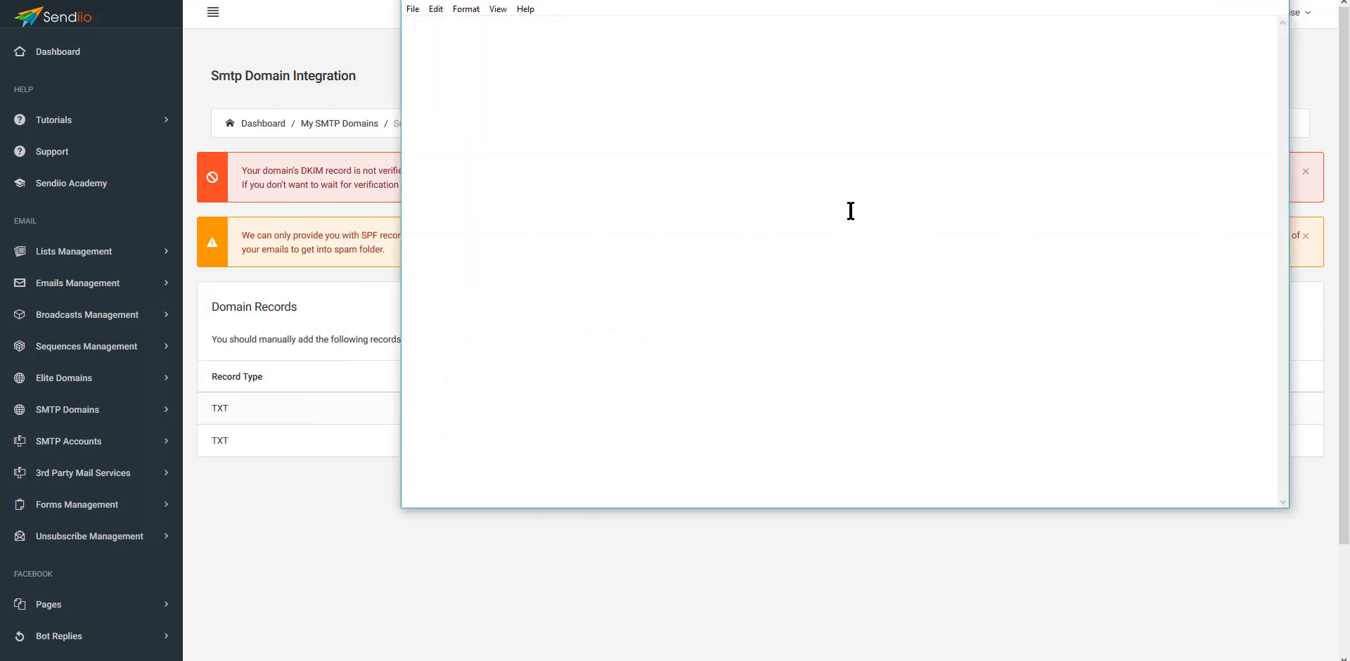
{"action": "left_click_drag", "start_coordinate": [875, 2], "coordinate": [1349, 12]}
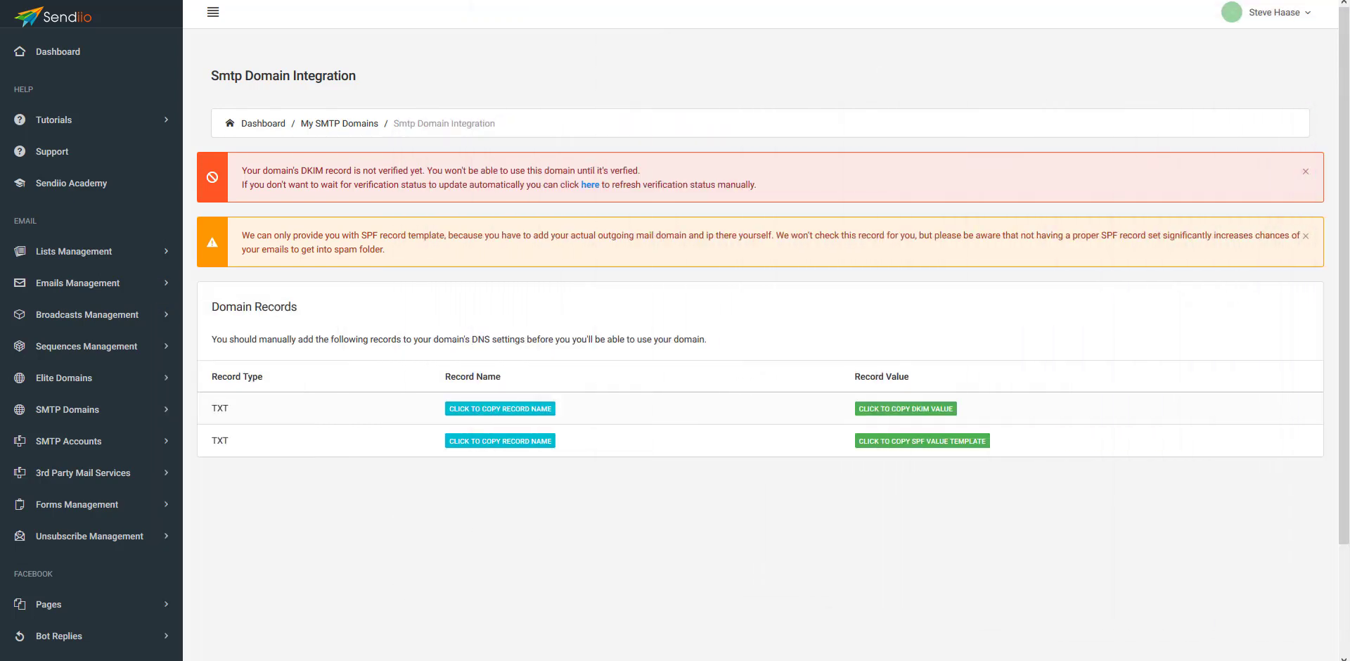
{"action": "left_click", "coordinate": [504, 414]}
Paste the DKIM record name sendiio._domainkey.altmailer.com into Notepad.
{"action": "key", "text": "alt+Tab"}
{"action": "left_click_drag", "start_coordinate": [1266, 142], "coordinate": [762, 131]}
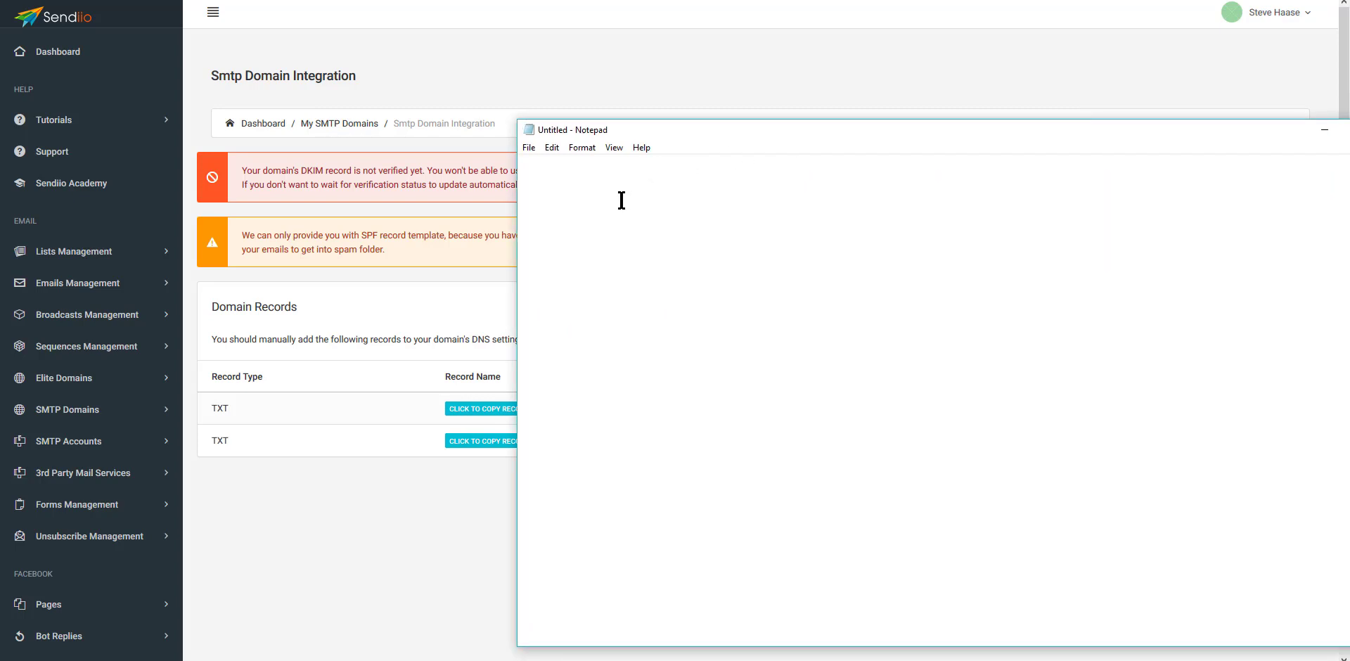
{"action": "key", "text": "ctrl+v"}
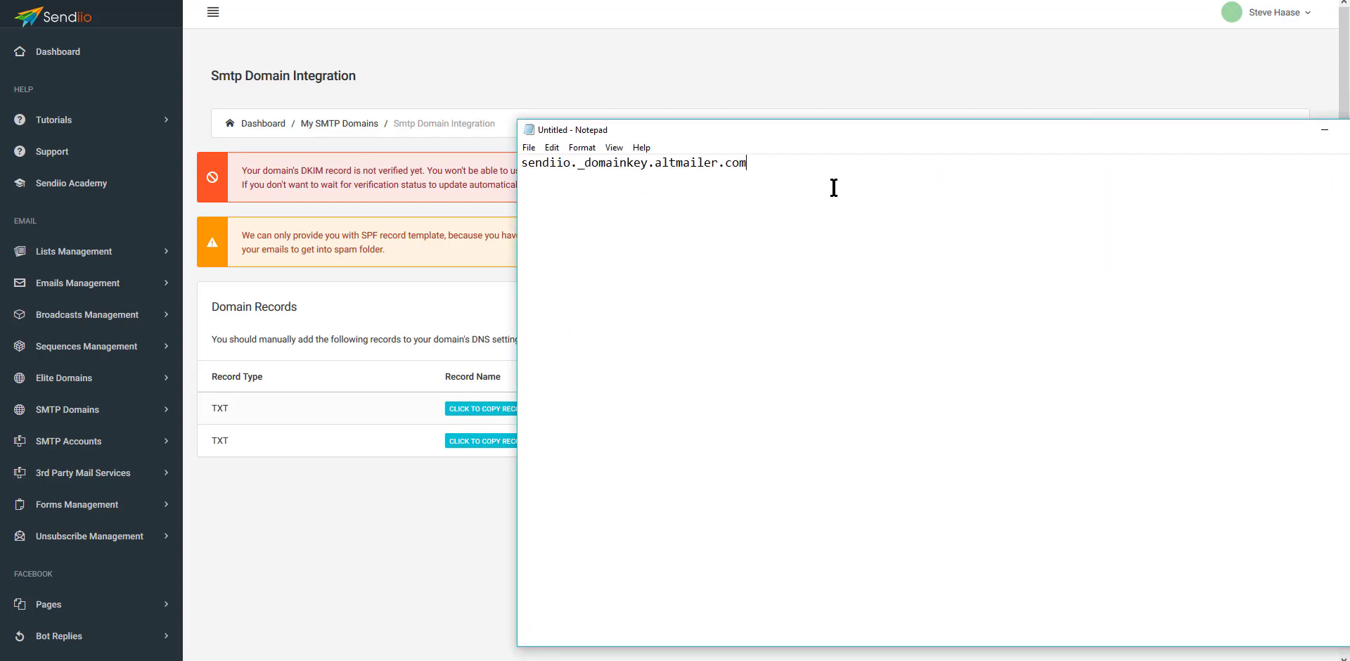
{"action": "key", "text": "BackSpace"}
{"action": "left_click_drag", "start_coordinate": [852, 134], "coordinate": [997, 133]}
{"action": "left_click_drag", "start_coordinate": [1226, 138], "coordinate": [1349, 138]}
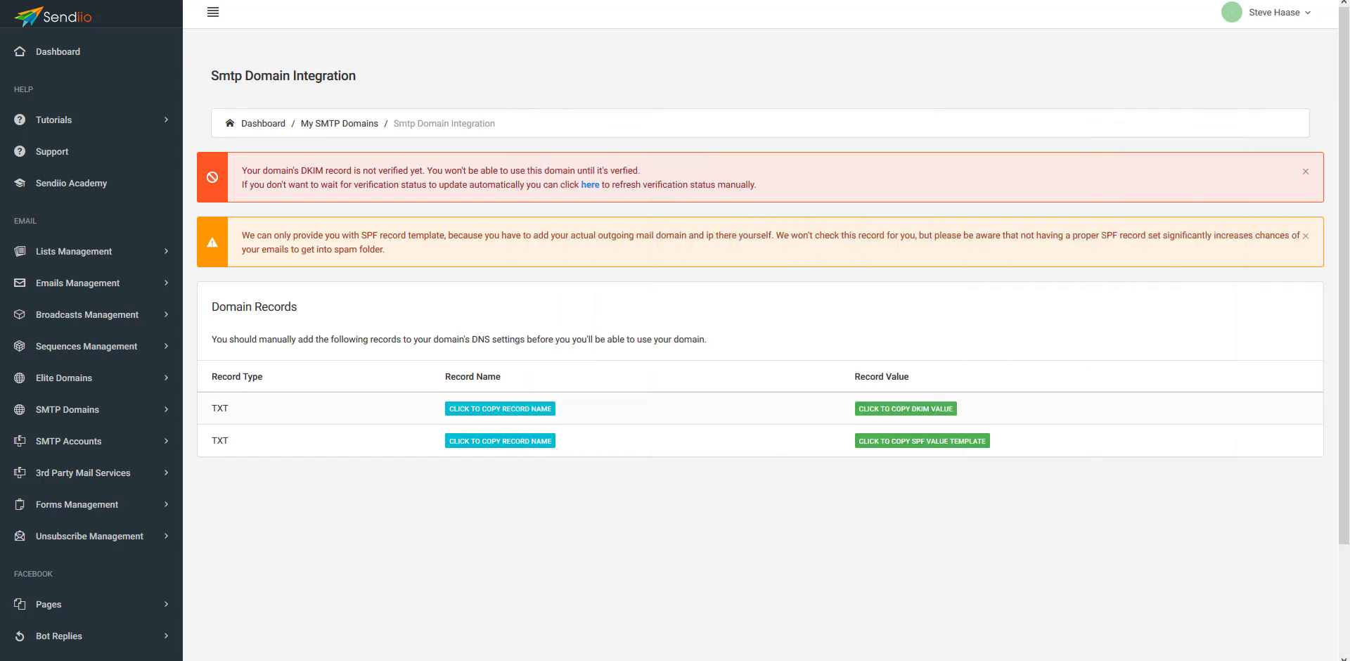
Copy the v=DKIM1; k=rsa DKIM value from Sendiio and paste it below the name.
{"action": "left_click", "coordinate": [917, 410]}
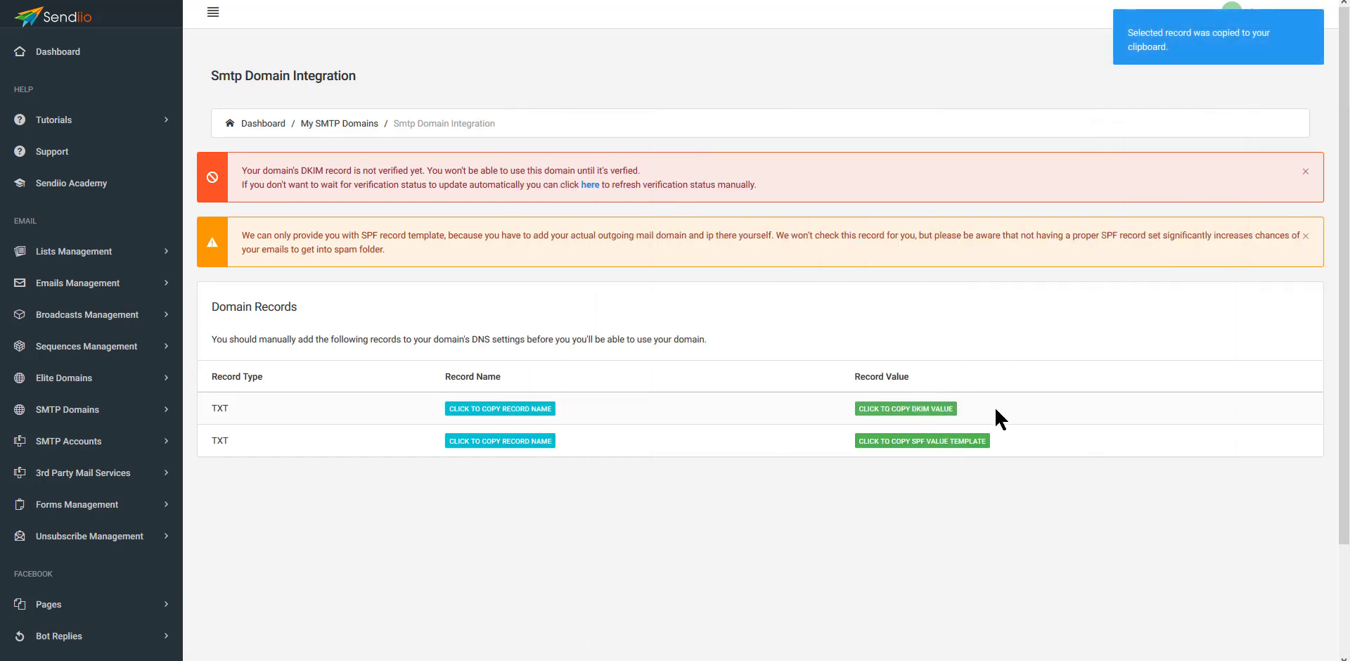
{"action": "left_click_drag", "start_coordinate": [1349, 133], "coordinate": [838, 118]}
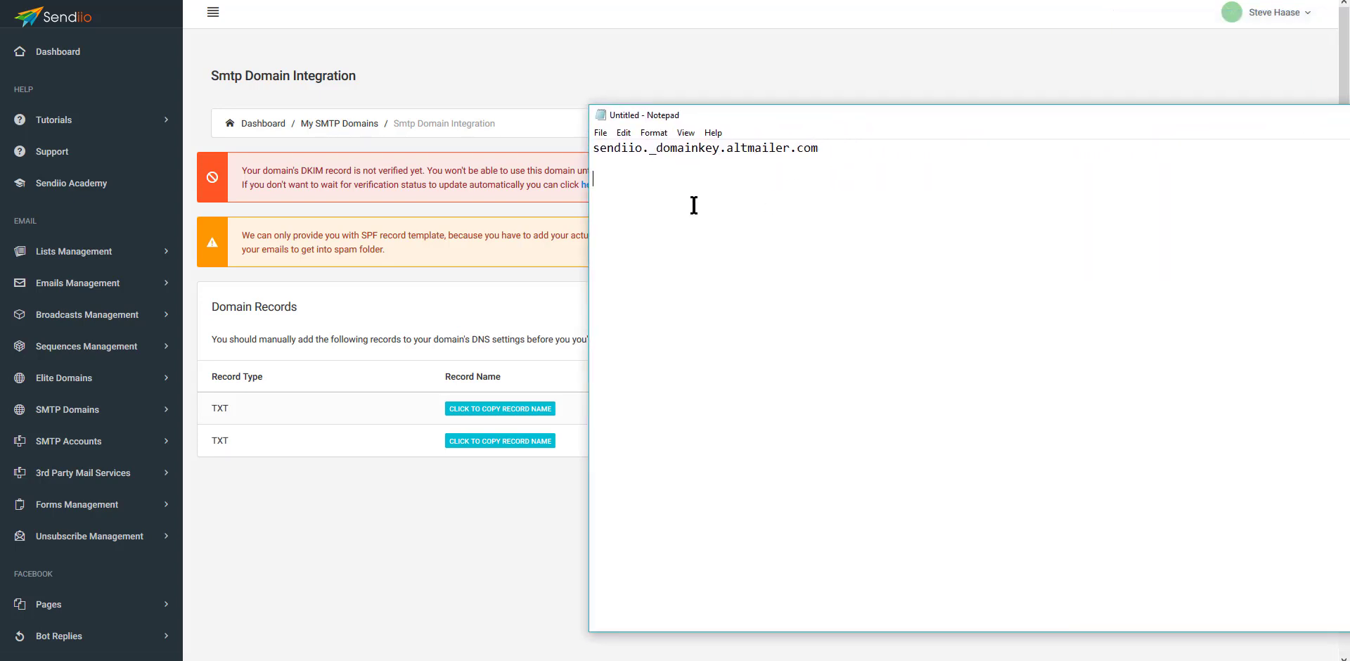
{"action": "key", "text": "Return"}
{"action": "key", "text": "Return"}
{"action": "key", "text": "ctrl+v"}
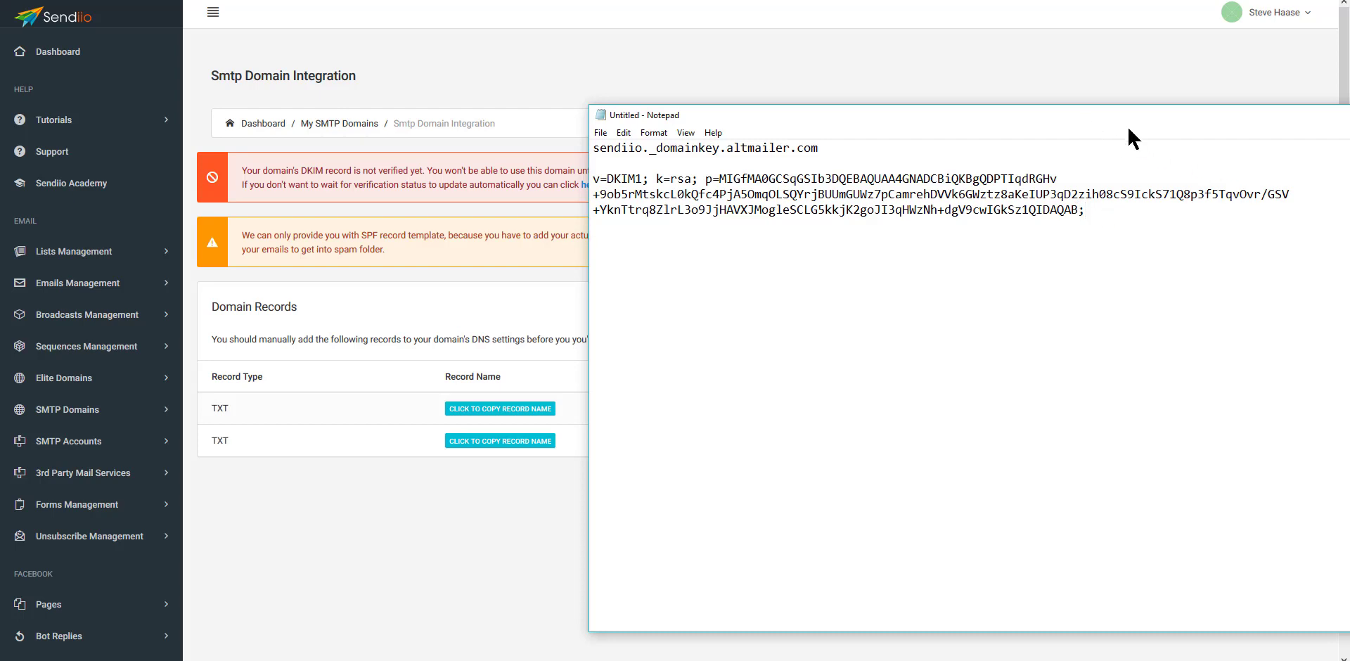
{"action": "left_click_drag", "start_coordinate": [1128, 129], "coordinate": [1349, 147]}
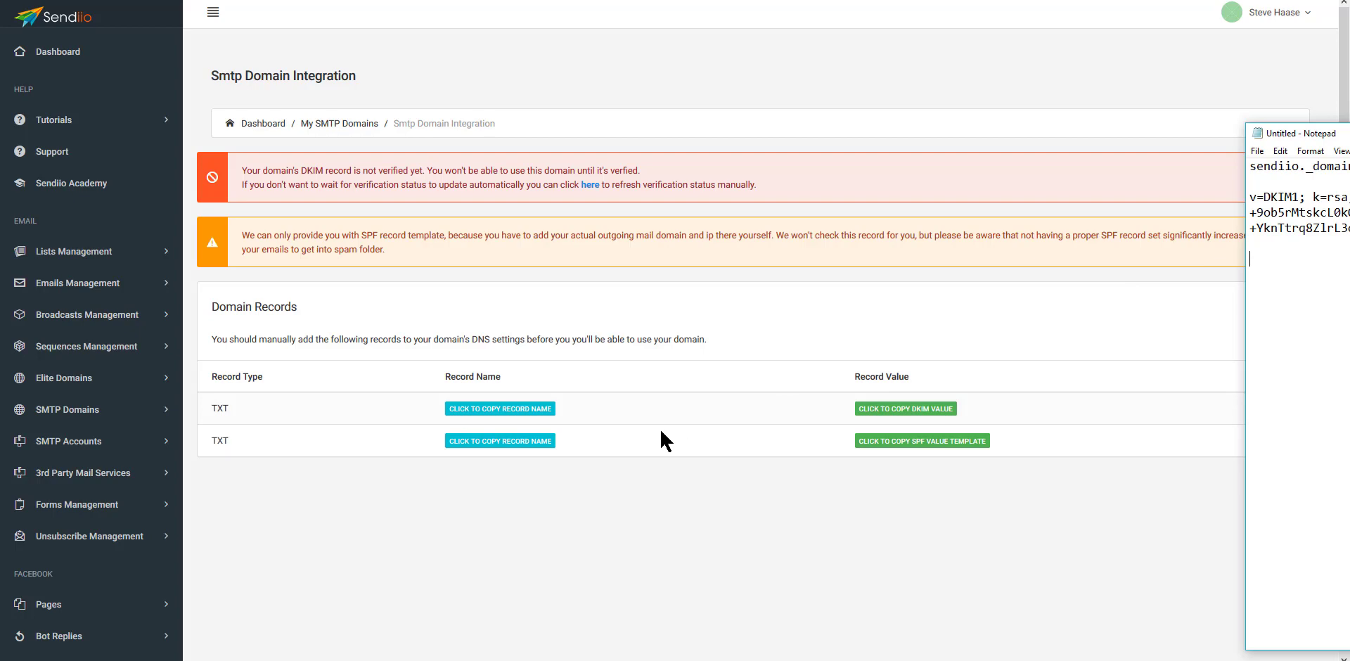
Copy the SPF record name and paste altmailer.com on a new line in Notepad.
{"action": "left_click", "coordinate": [513, 442]}
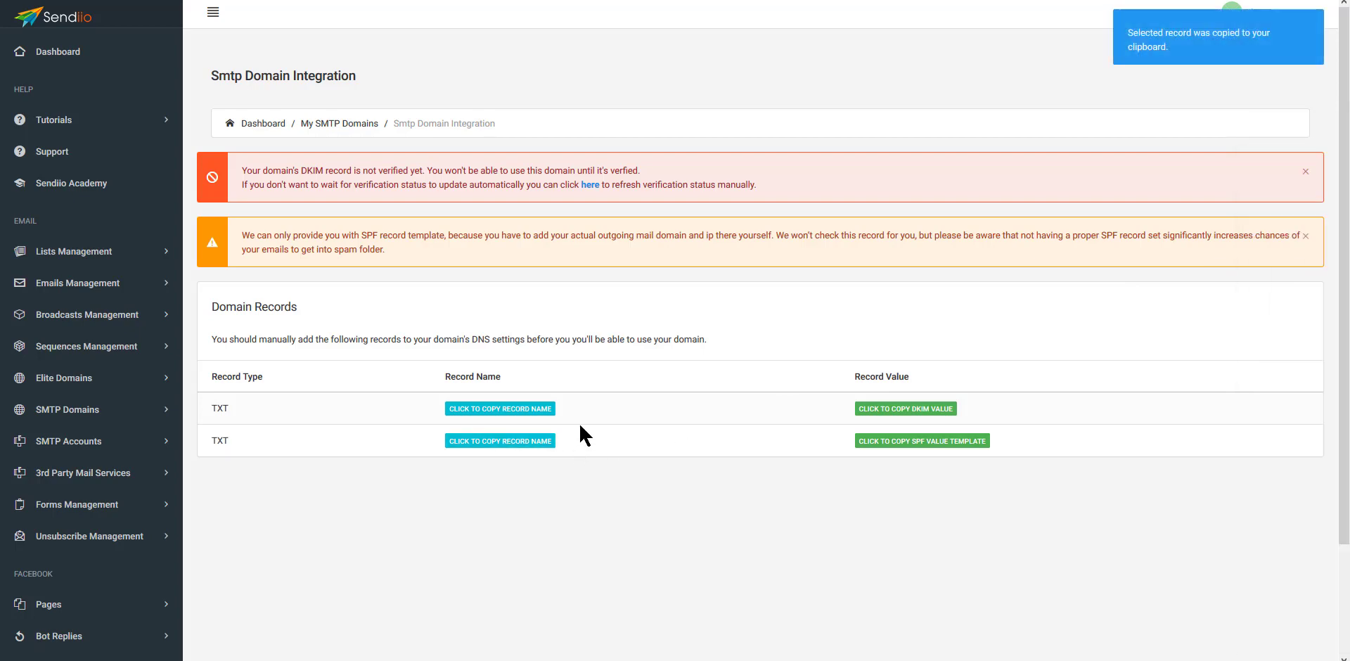
{"action": "left_click_drag", "start_coordinate": [1349, 147], "coordinate": [648, 39]}
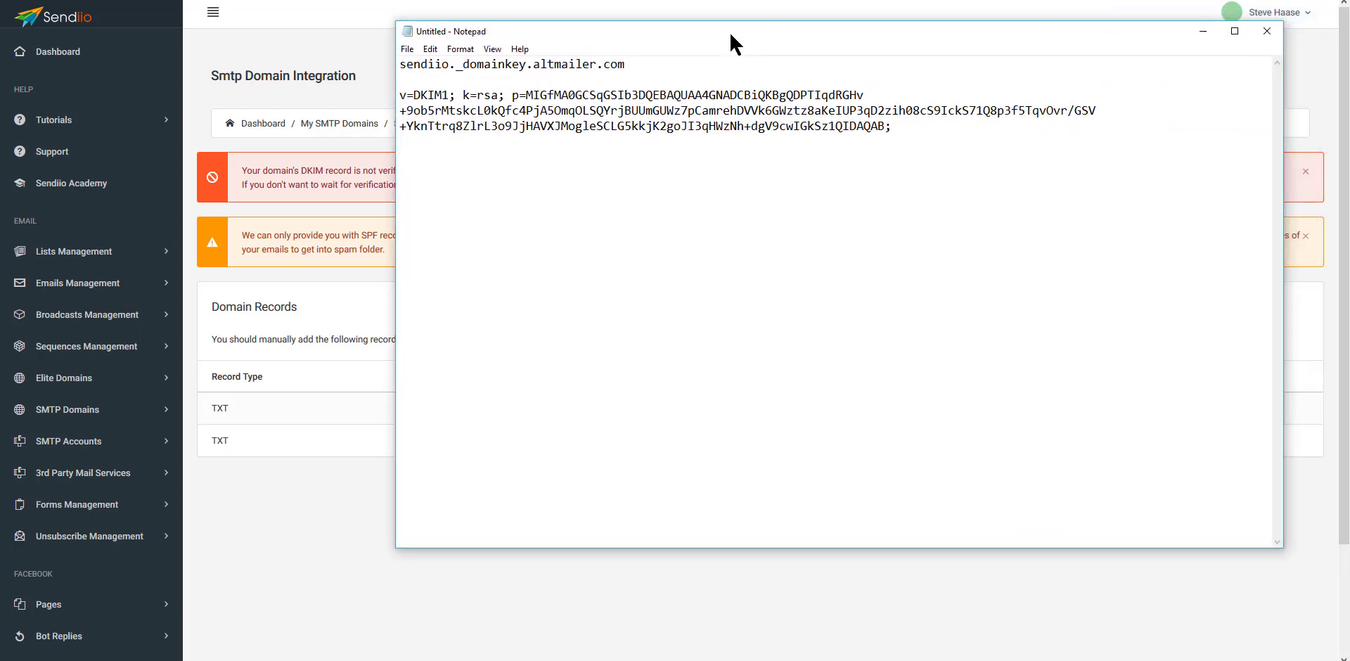
{"action": "left_click", "coordinate": [467, 173]}
{"action": "key", "text": "ctrl+v"}
{"action": "left_click_drag", "start_coordinate": [690, 39], "coordinate": [1349, 109]}
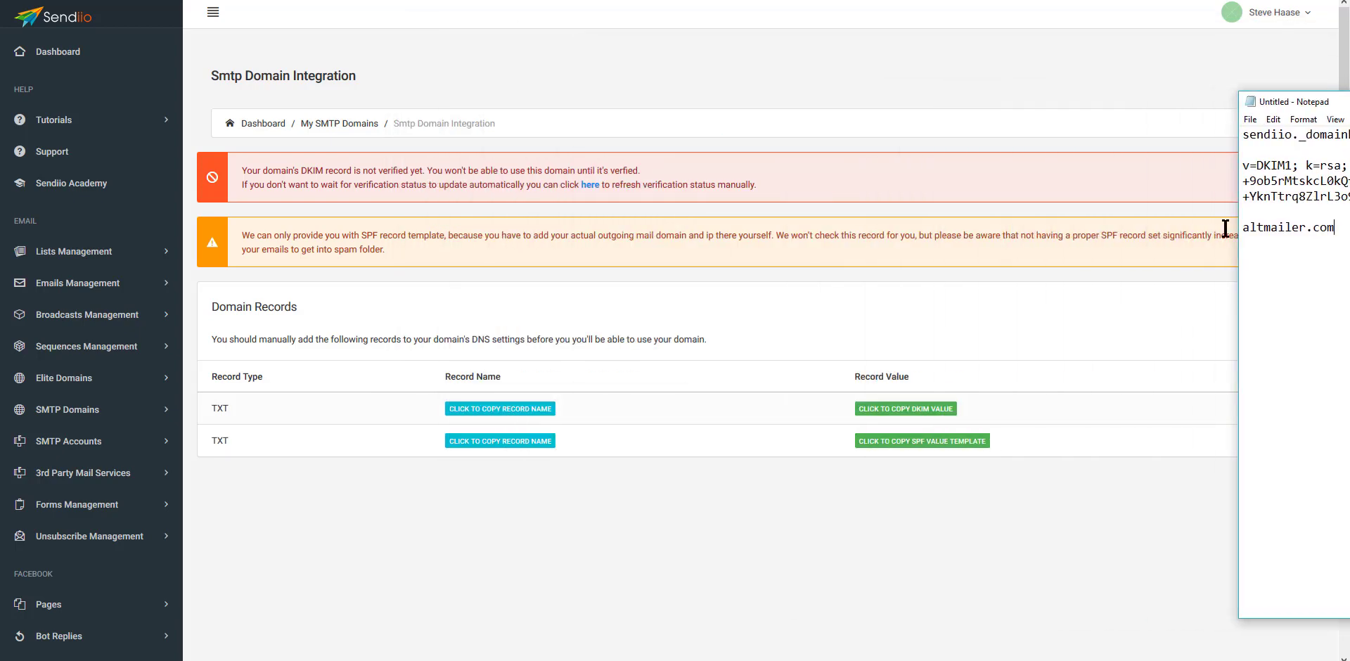
Copy the SPF value template and start a new line for it in Notepad.
{"action": "left_click", "coordinate": [922, 443]}
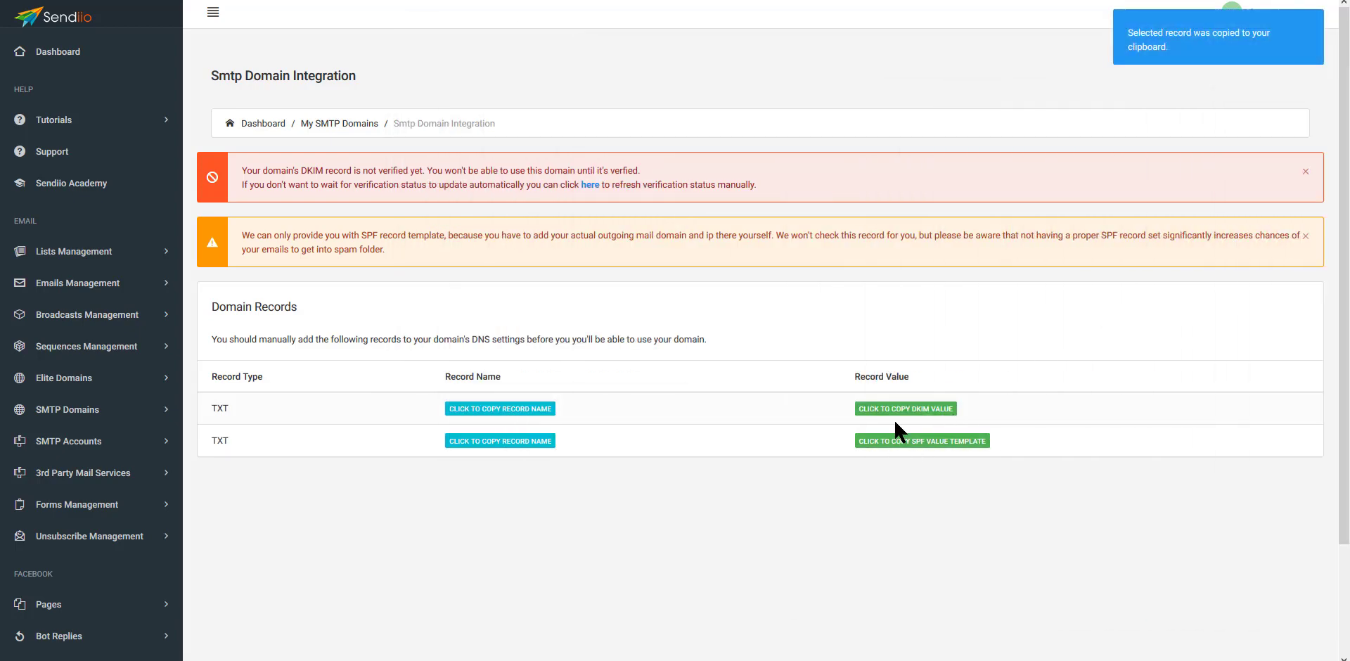
{"action": "key", "text": "alt+Tab"}
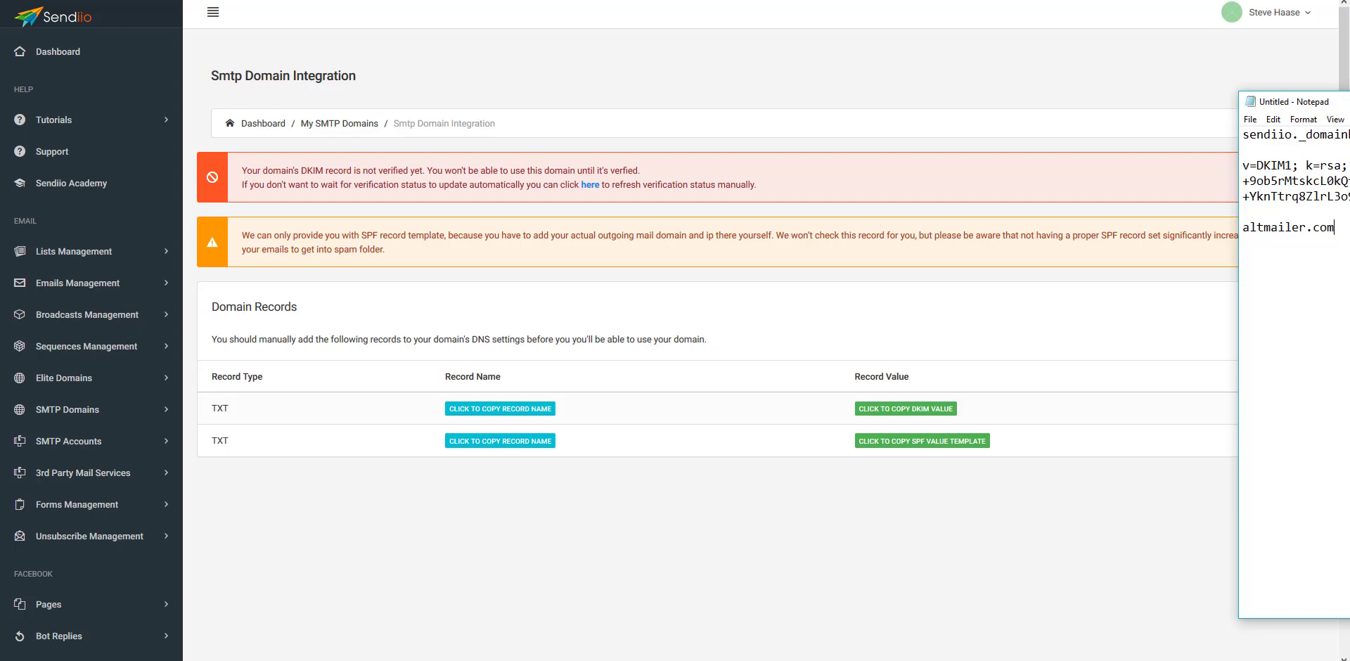
{"action": "left_click_drag", "start_coordinate": [1344, 101], "coordinate": [1072, 99]}
{"action": "key", "text": "Return"}
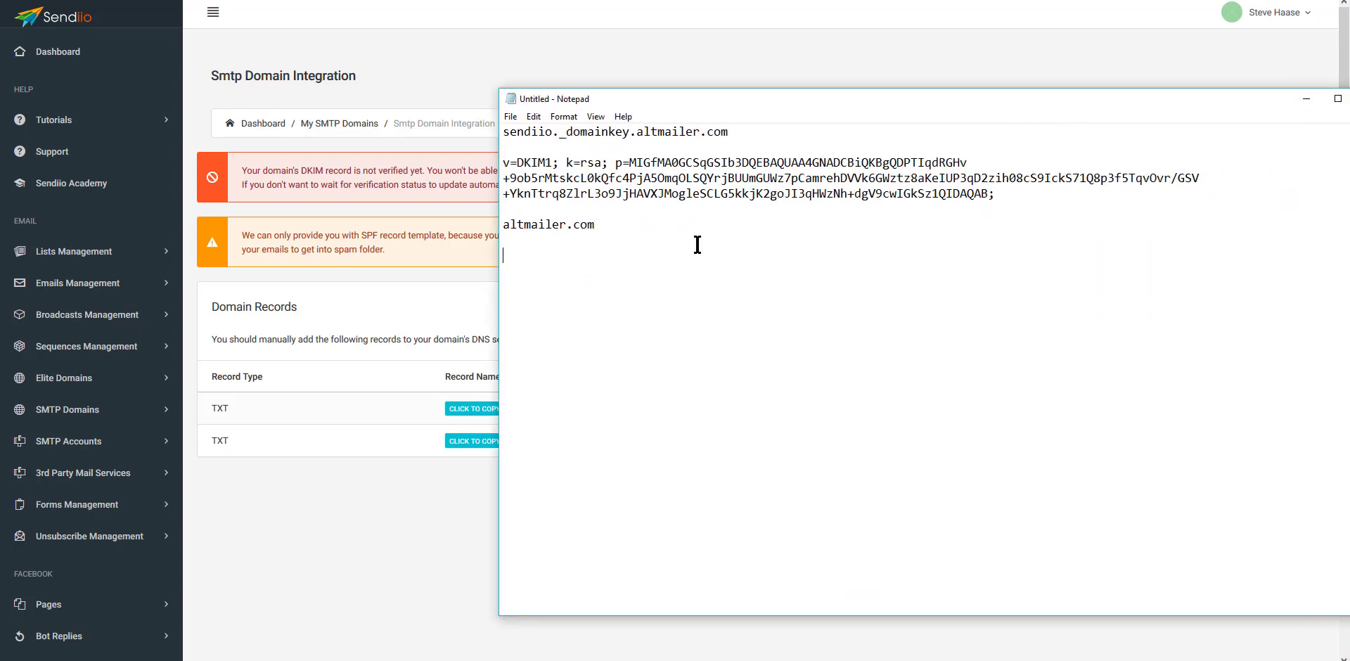
Paste the SPF template and replace YOUR-SENDING-SERVER-DOMAIN with altmailer.com, then open the Run prompt.
{"action": "key", "text": "ctrl+v"}
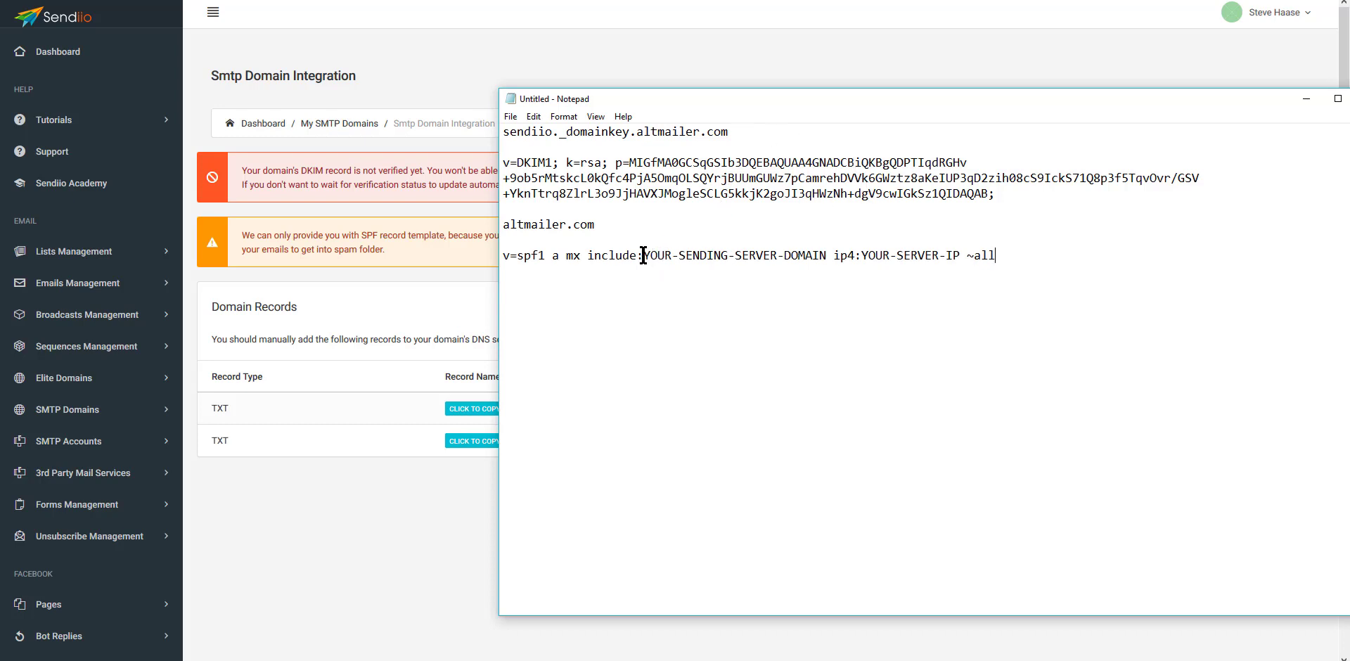
{"action": "left_click_drag", "start_coordinate": [644, 256], "coordinate": [826, 256]}
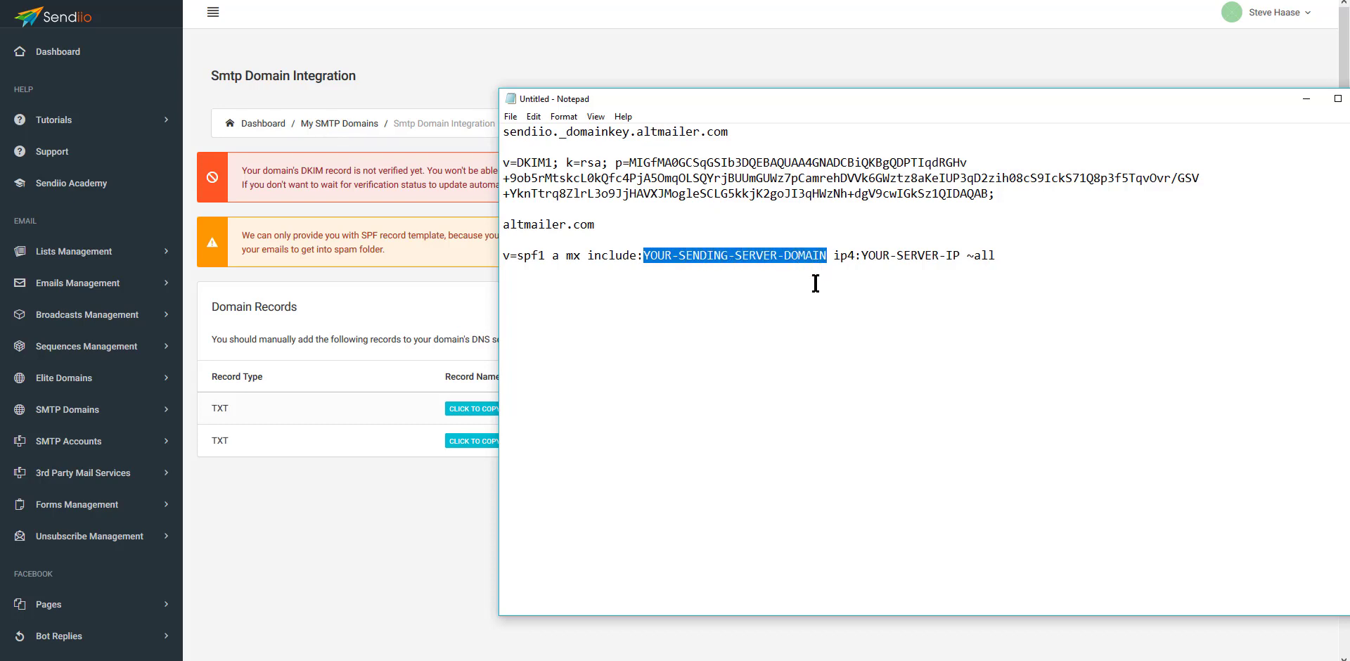
{"action": "type", "text": "alt"}
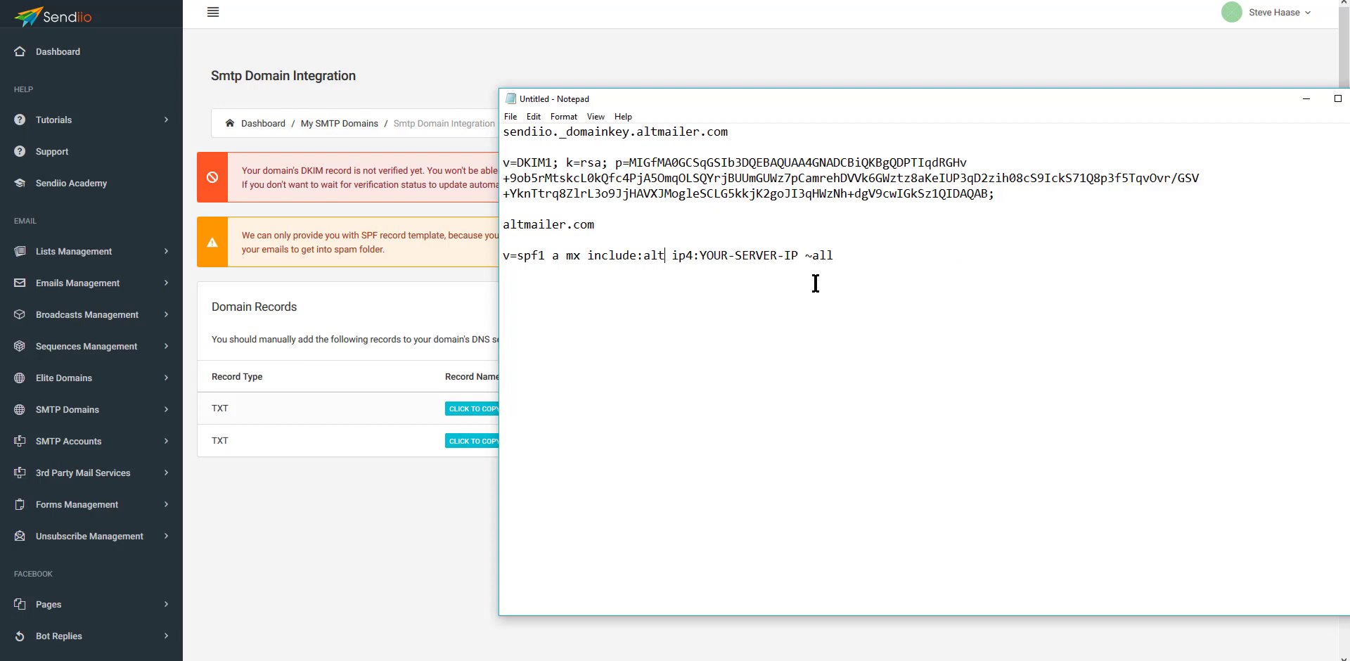
{"action": "type", "text": "mailer.c"}
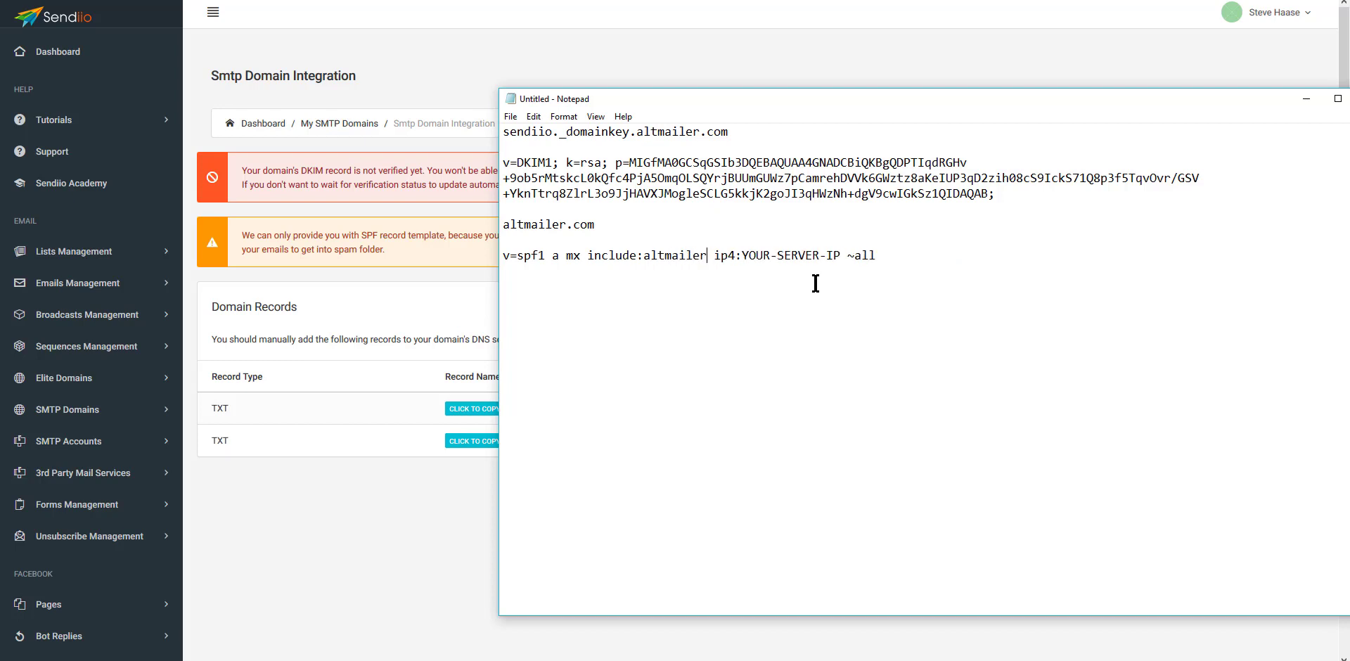
{"action": "type", "text": "om"}
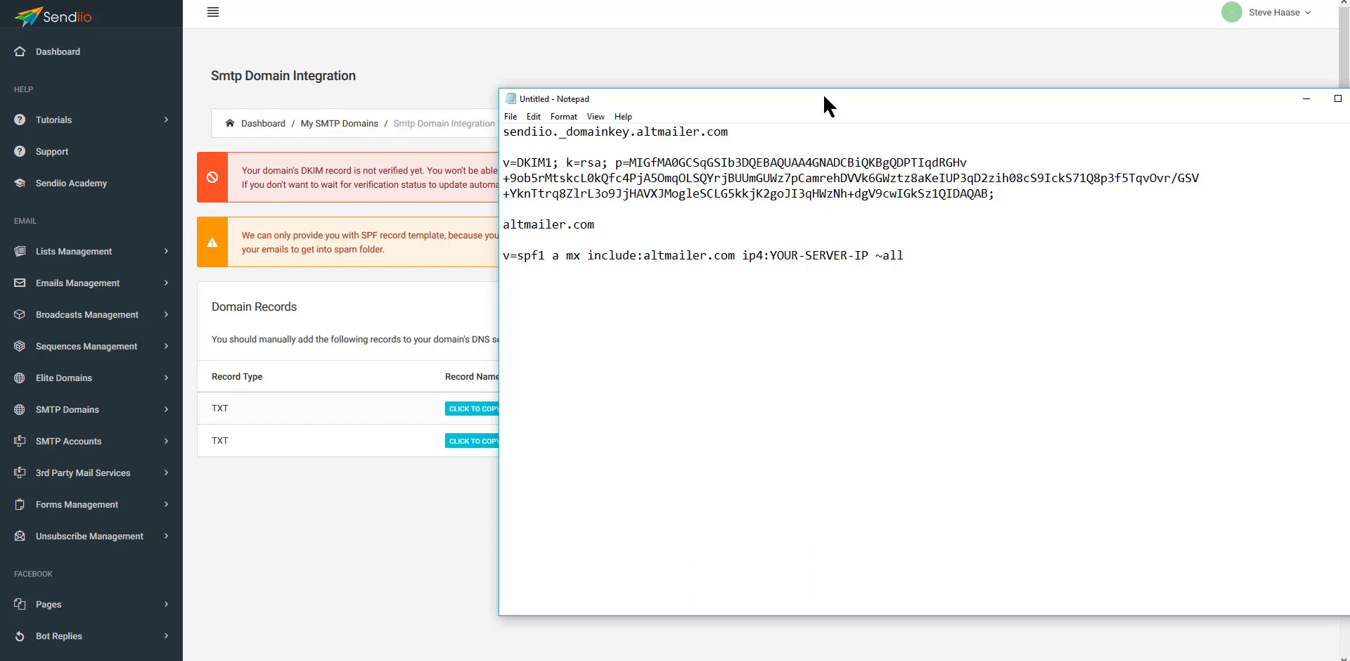
{"action": "left_click_drag", "start_coordinate": [822, 93], "coordinate": [1349, 106]}
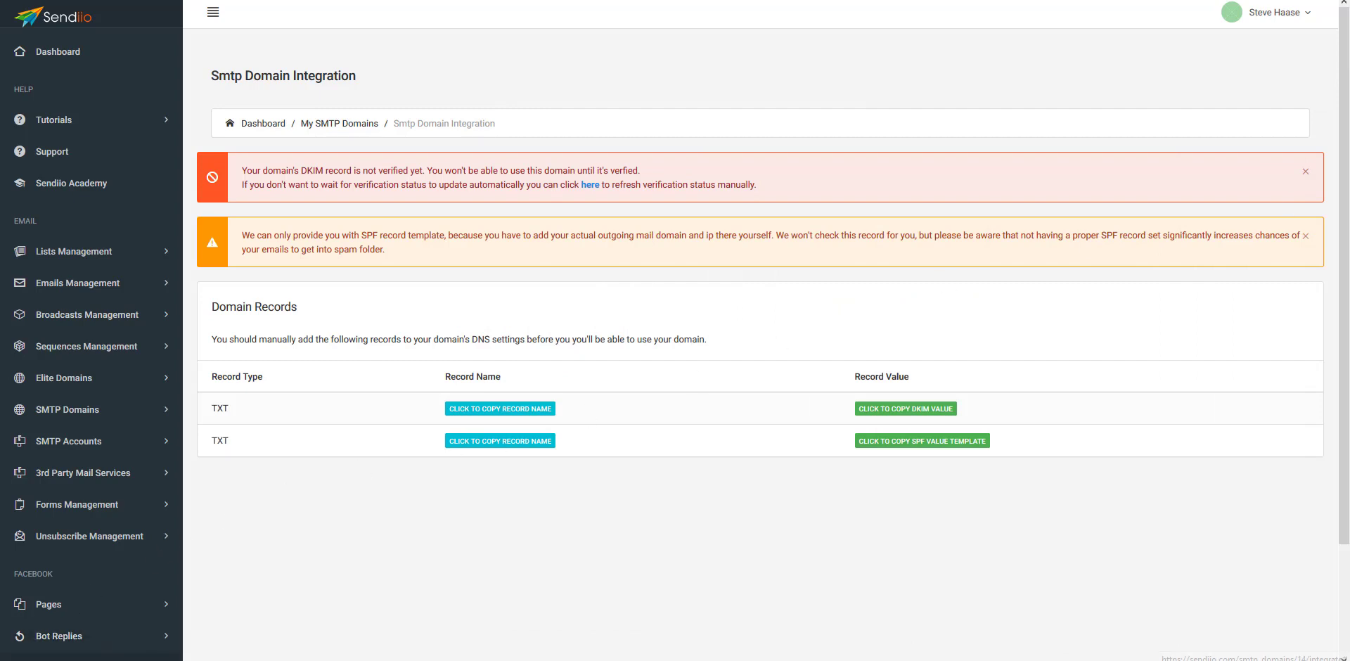
{"action": "key", "text": "super+x"}
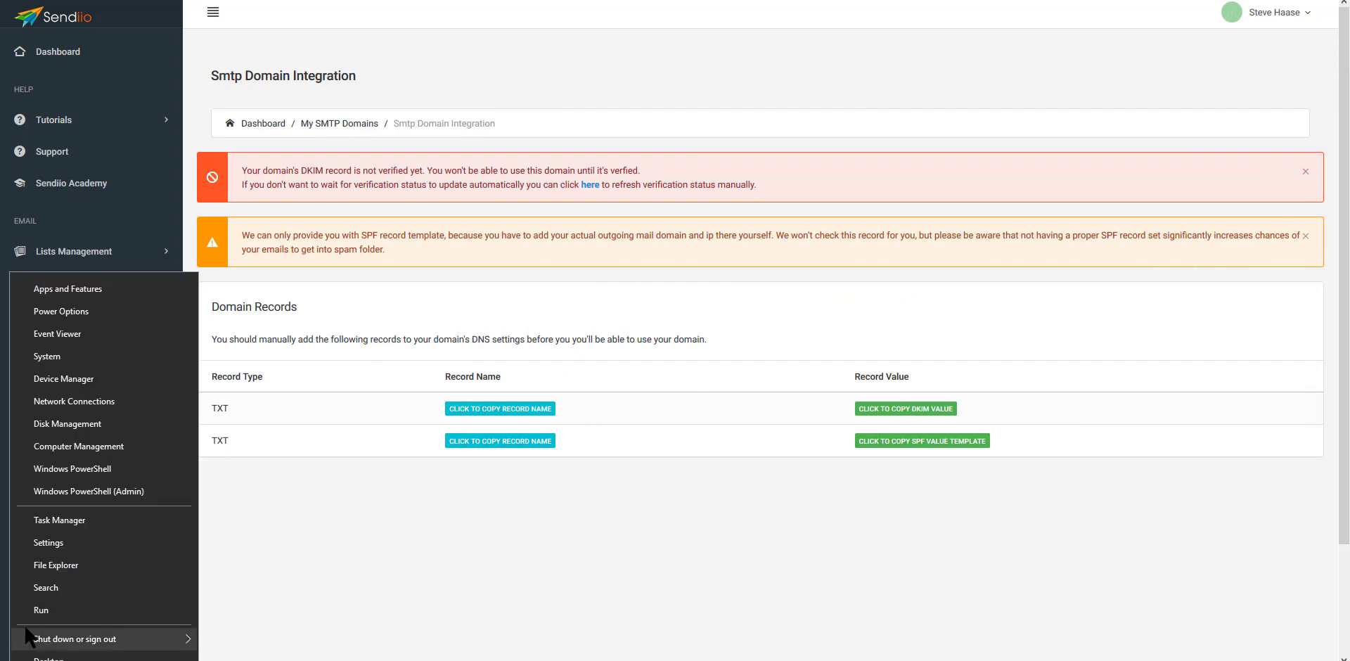
{"action": "left_click", "coordinate": [34, 605]}
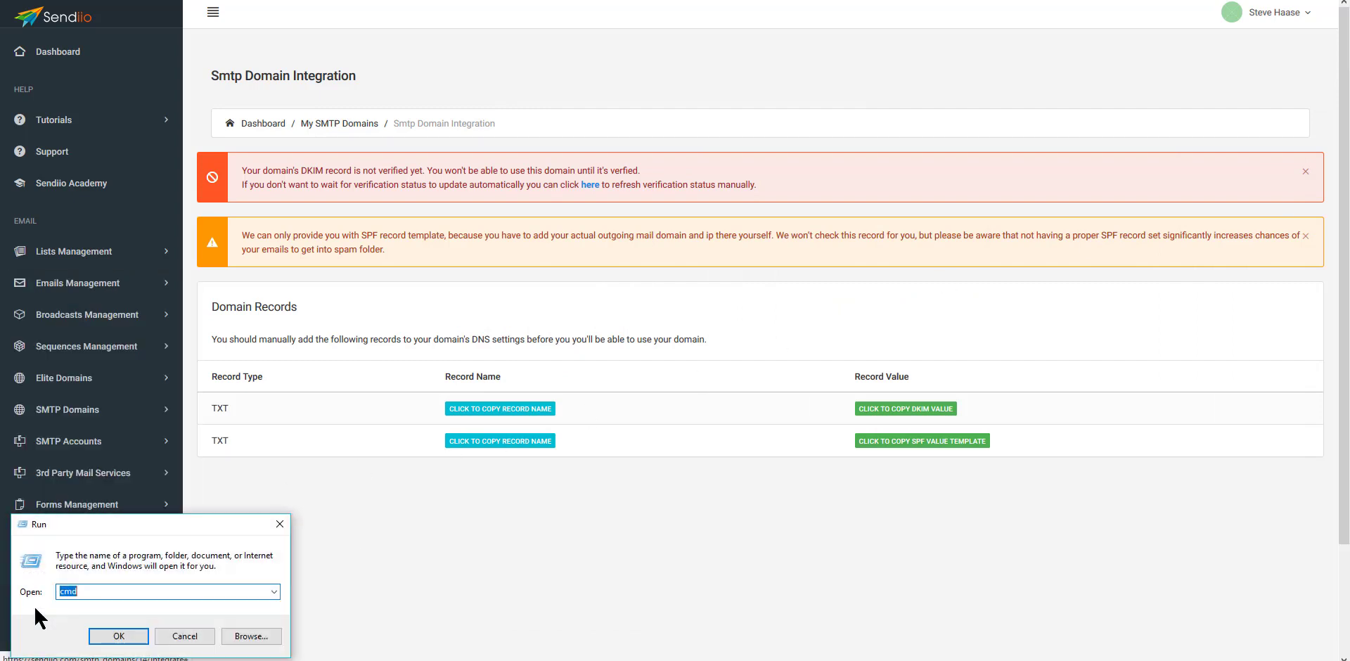
Ping altmailer.com in Command Prompt and copy its IP address 206.189.164.191.
{"action": "left_click", "coordinate": [118, 636]}
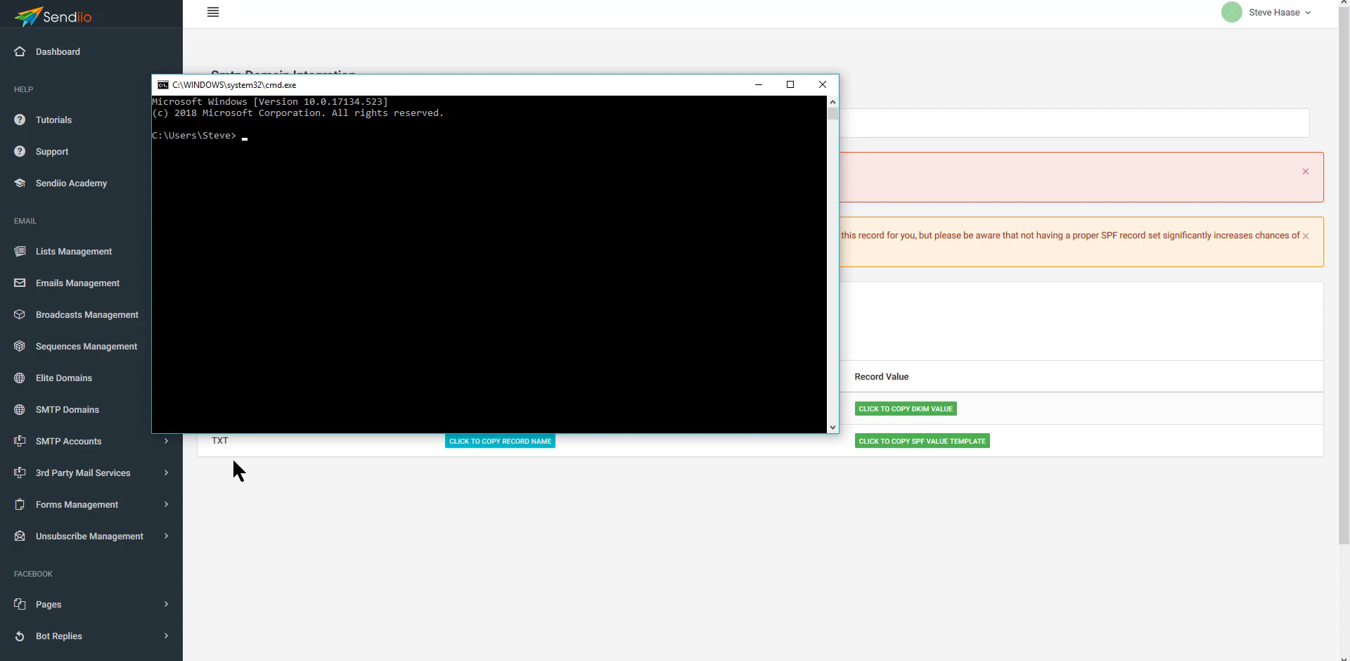
{"action": "type", "text": "ping altmailer.com"}
{"action": "key", "text": "Return"}
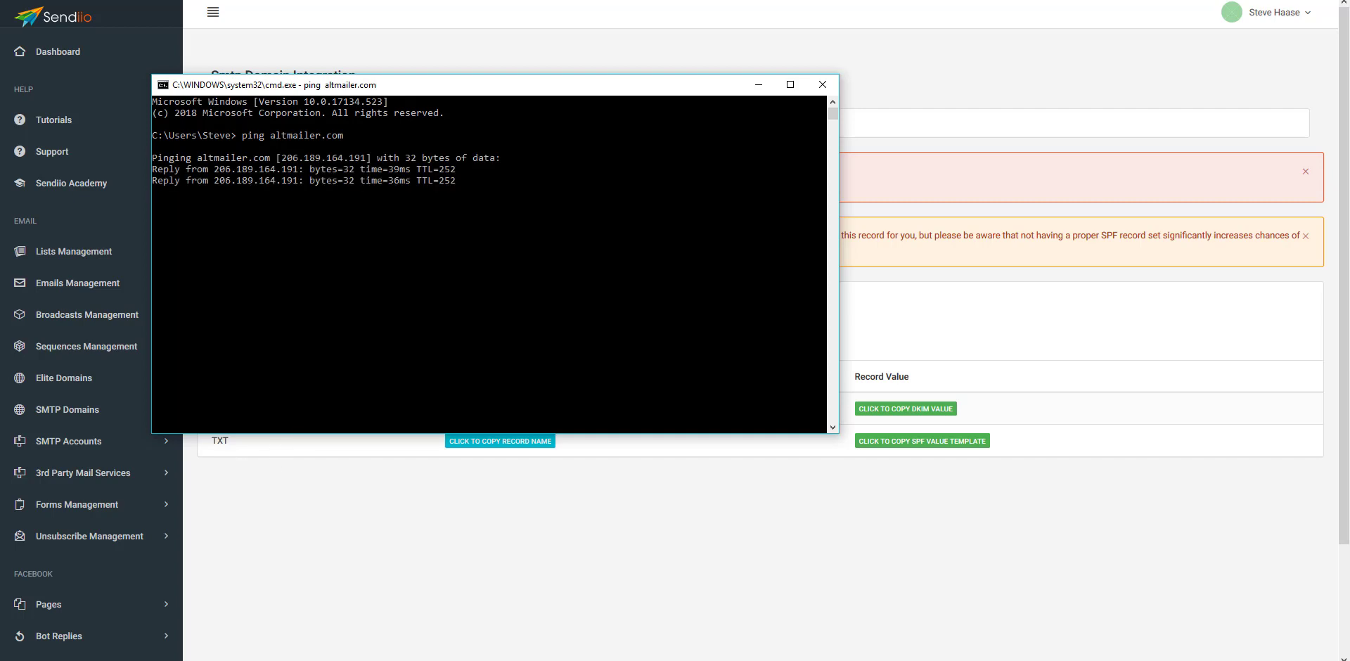
{"action": "left_click", "coordinate": [284, 161]}
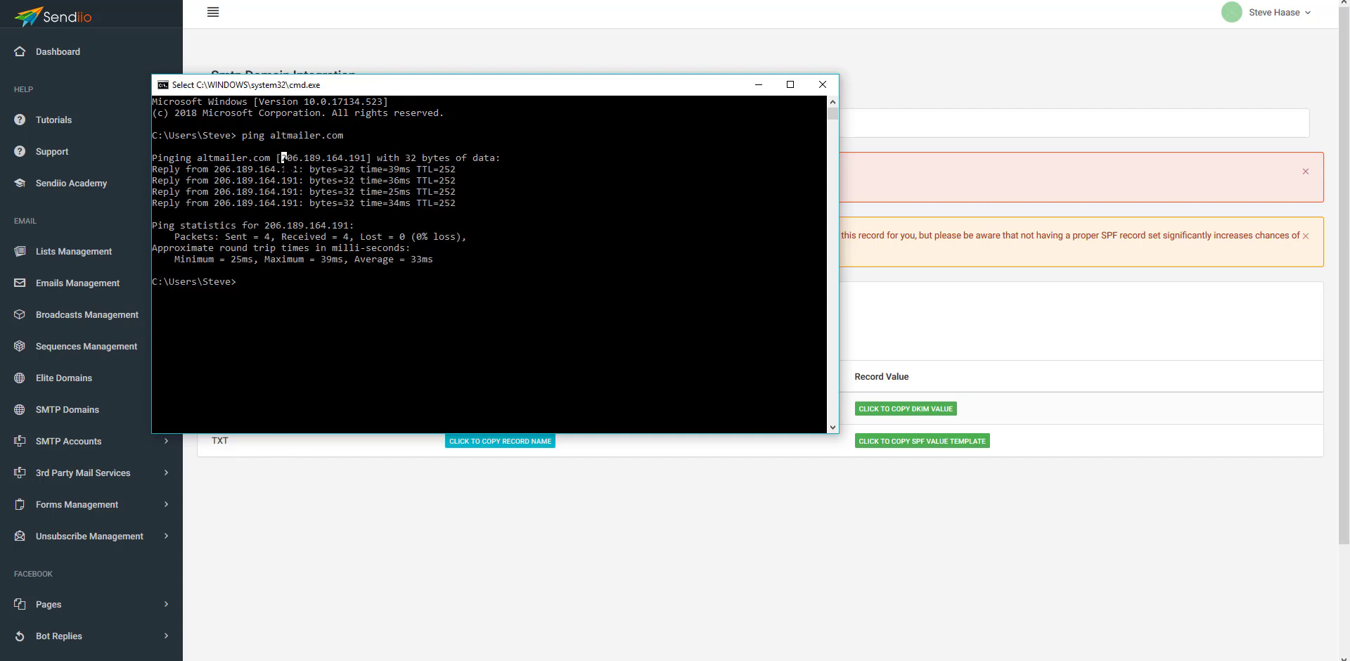
{"action": "left_click_drag", "start_coordinate": [287, 168], "coordinate": [367, 172]}
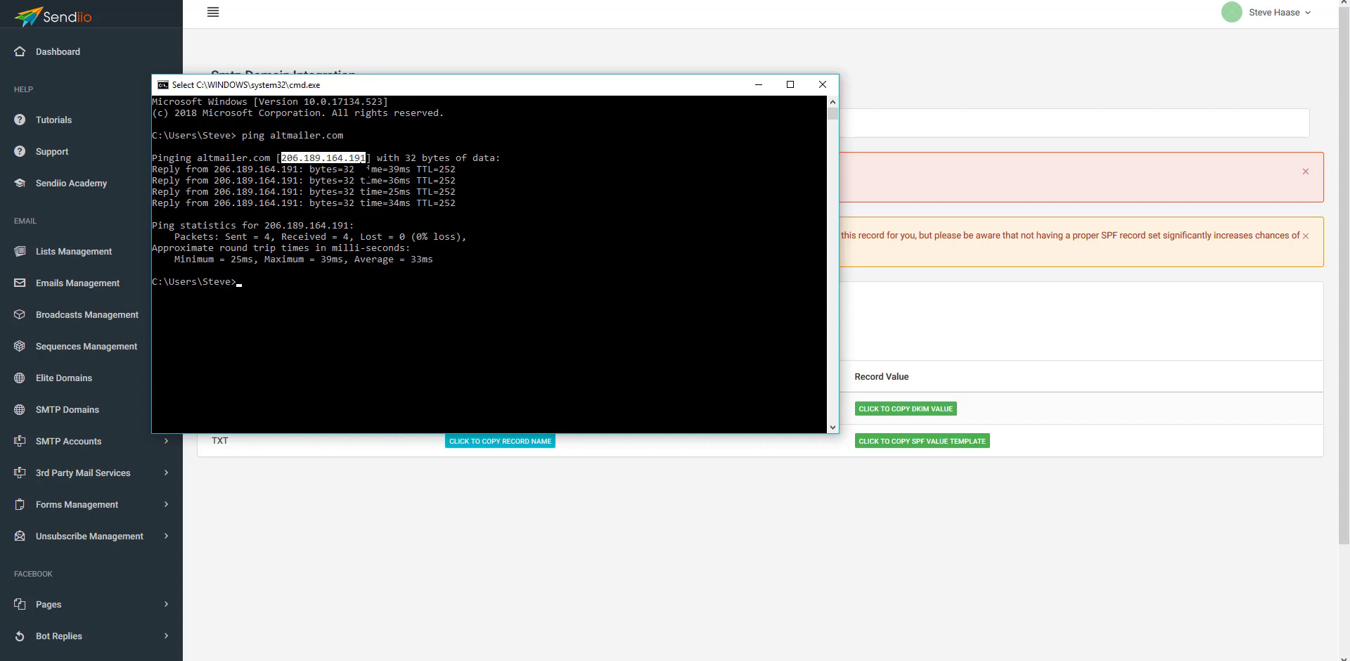
{"action": "key", "text": "ctrl+c"}
{"action": "left_click", "coordinate": [822, 85]}
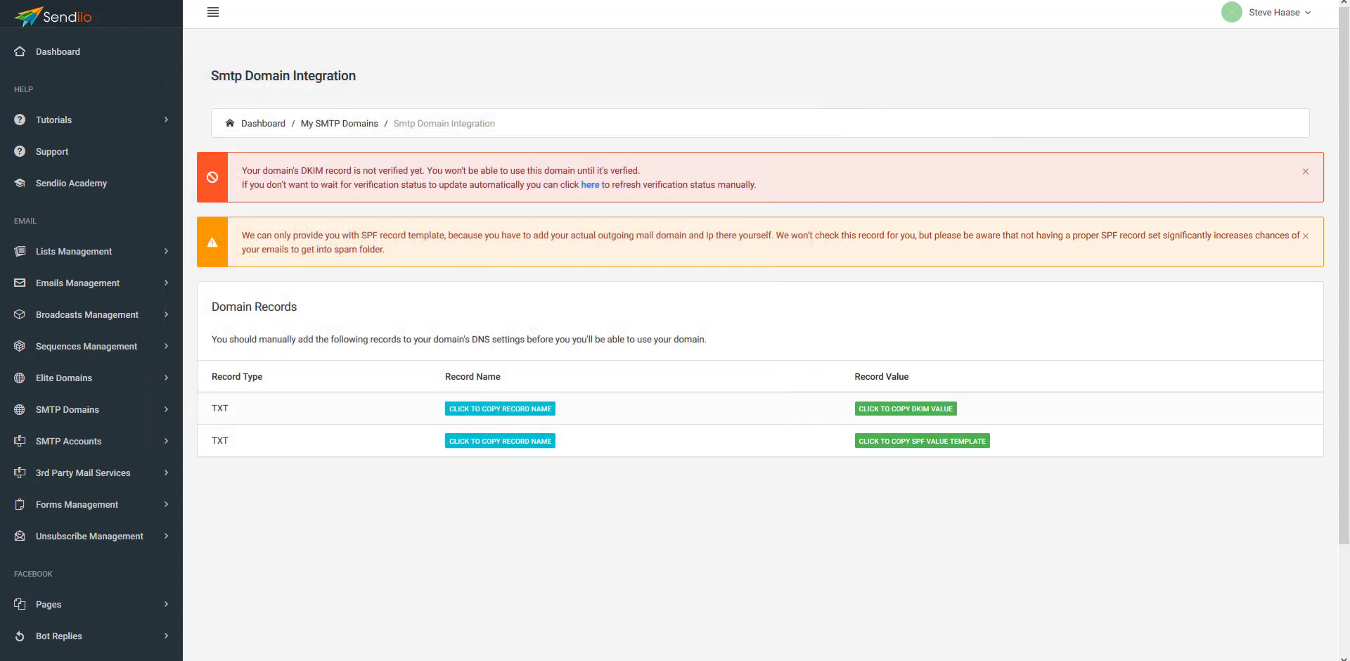
Replace YOUR-SERVER-IP in the Notepad SPF line with 206.189.164.191.
{"action": "left_click_drag", "start_coordinate": [1347, 83], "coordinate": [735, 72]}
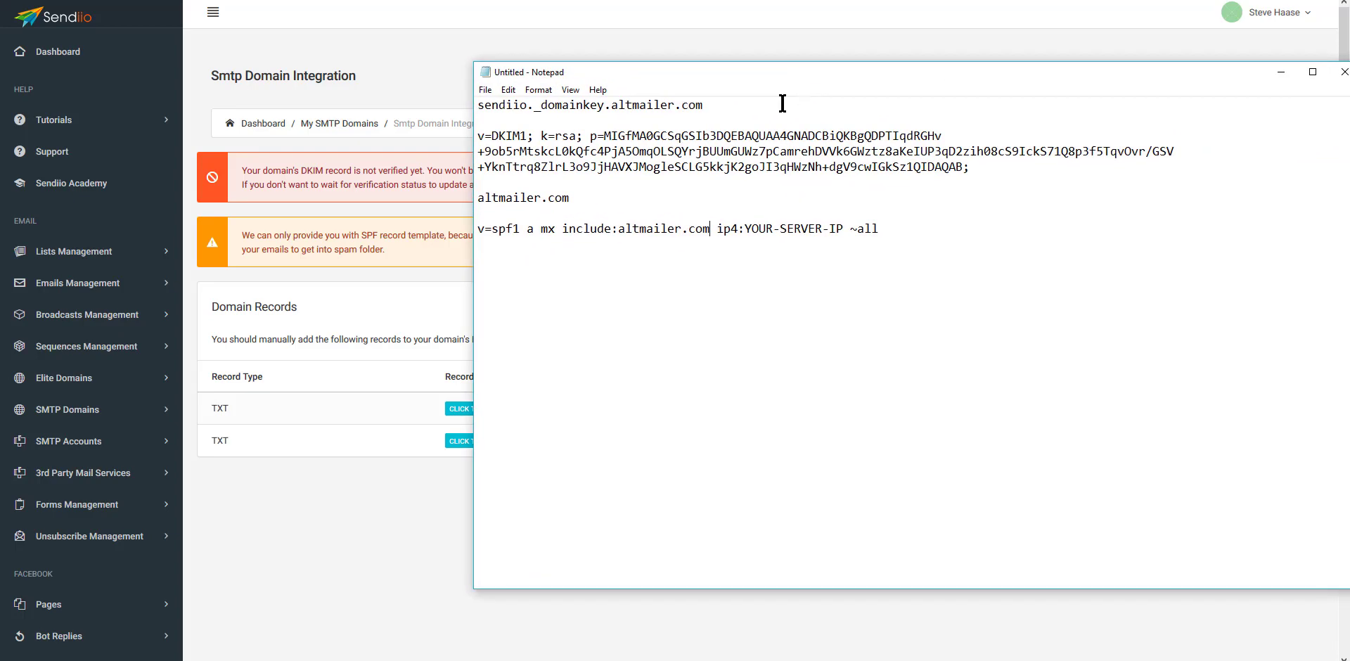
{"action": "left_click_drag", "start_coordinate": [844, 232], "coordinate": [744, 233]}
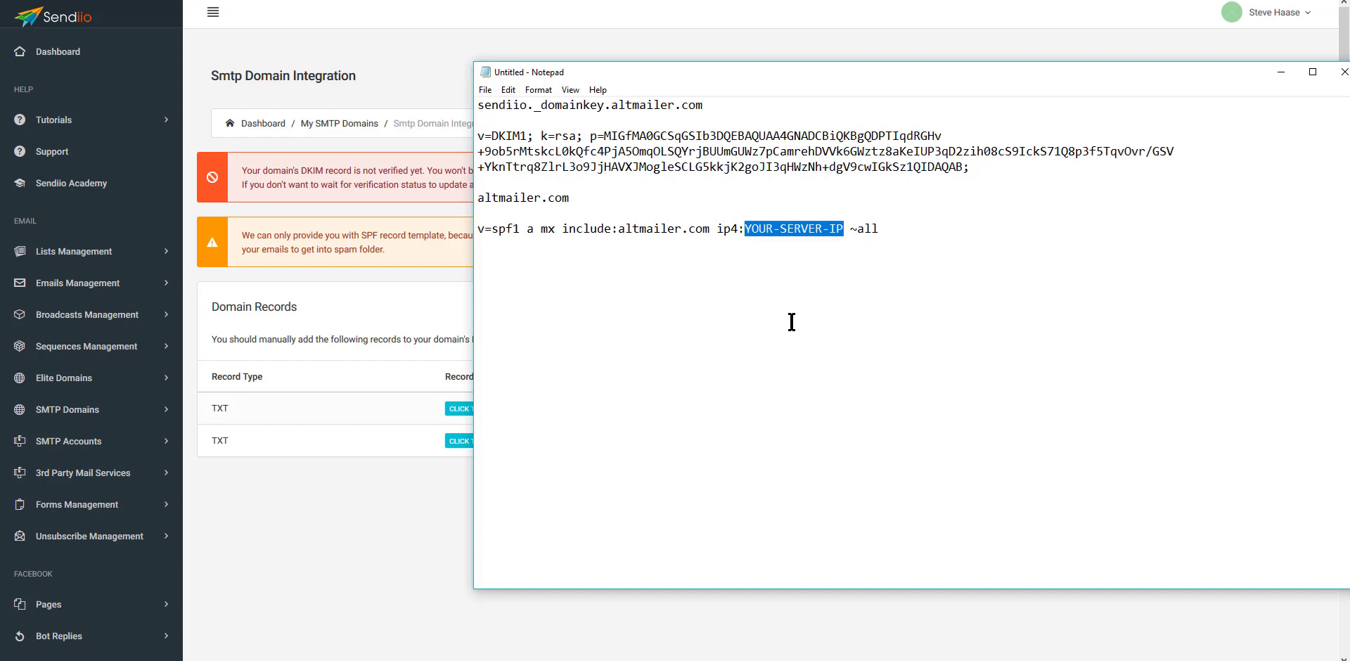
{"action": "key", "text": "ctrl+v"}
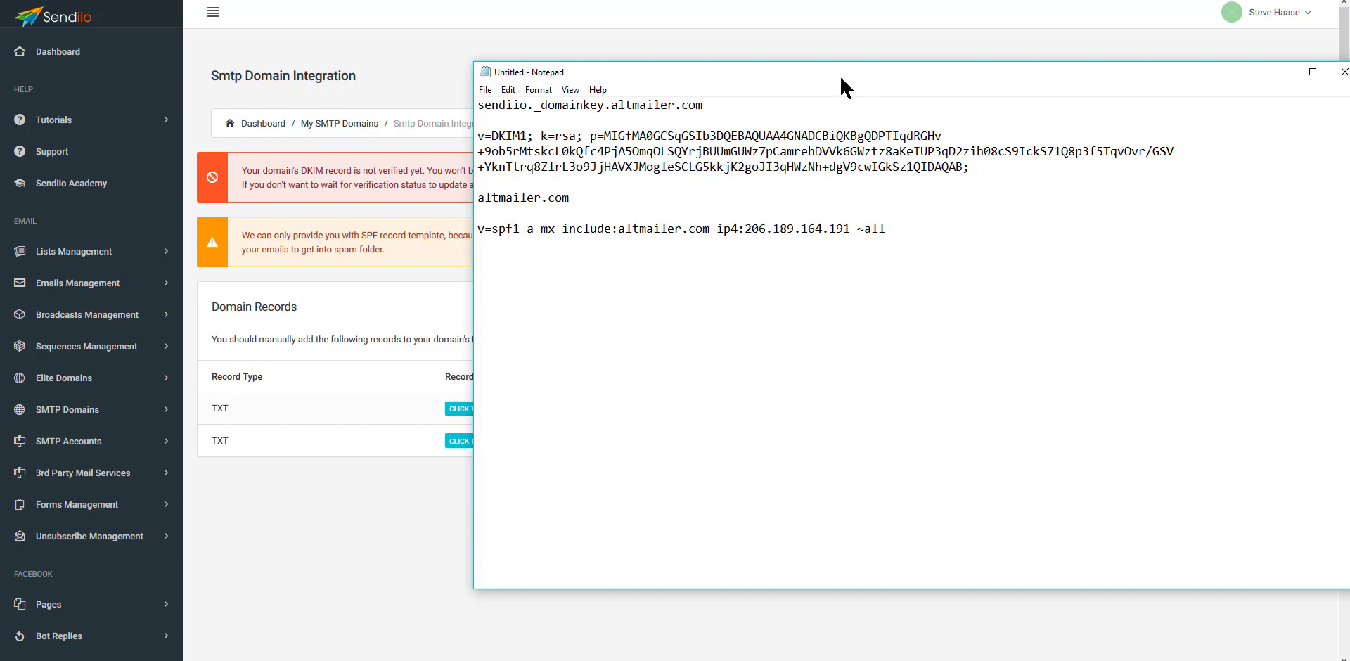
{"action": "left_click_drag", "start_coordinate": [840, 74], "coordinate": [1347, 92]}
{"action": "left_click", "coordinate": [983, 30]}
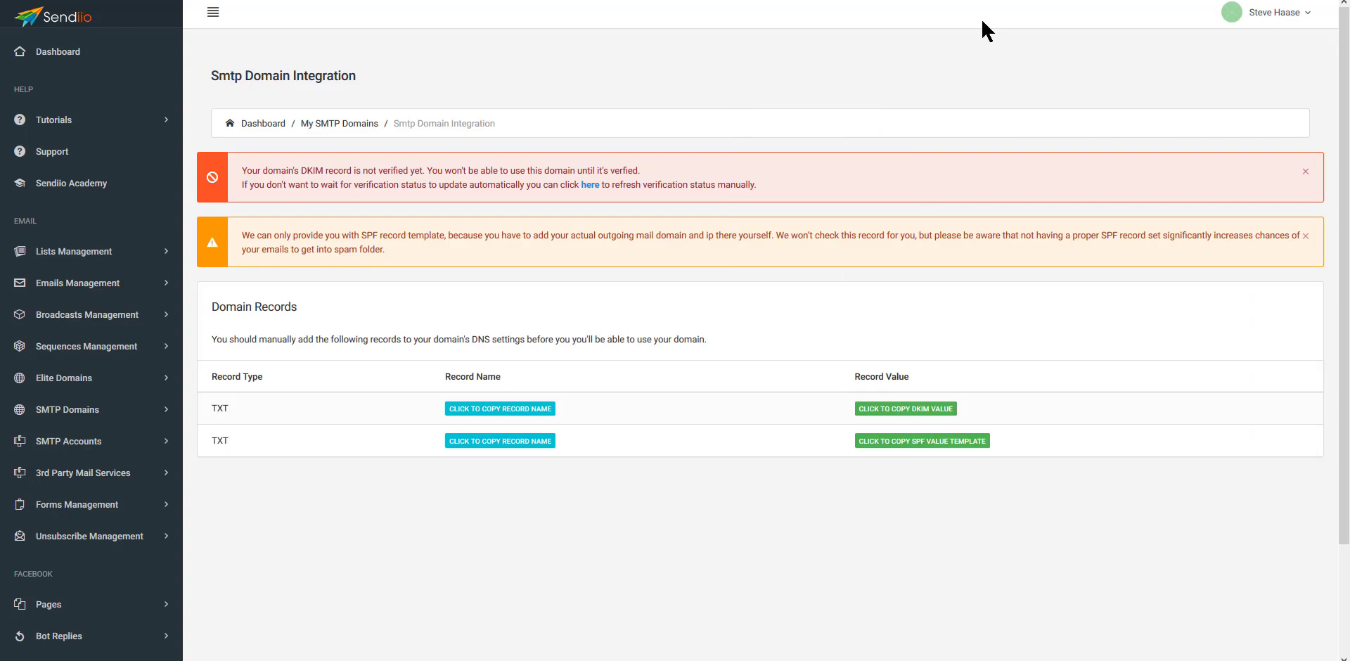
Switch to cPanel and open the Zone Editor under Domains.
{"action": "key", "text": "ctrl+Tab"}
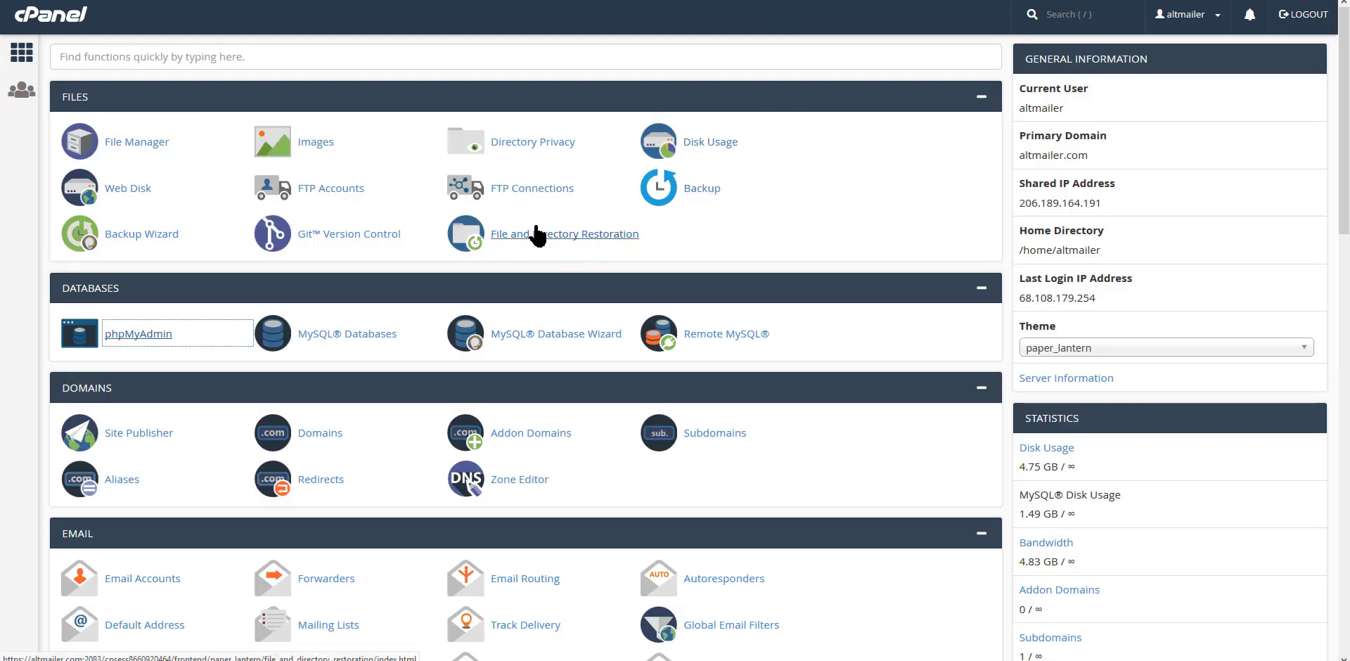
{"action": "scroll", "coordinate": [398, 224], "scroll_direction": "down", "scroll_amount": 2}
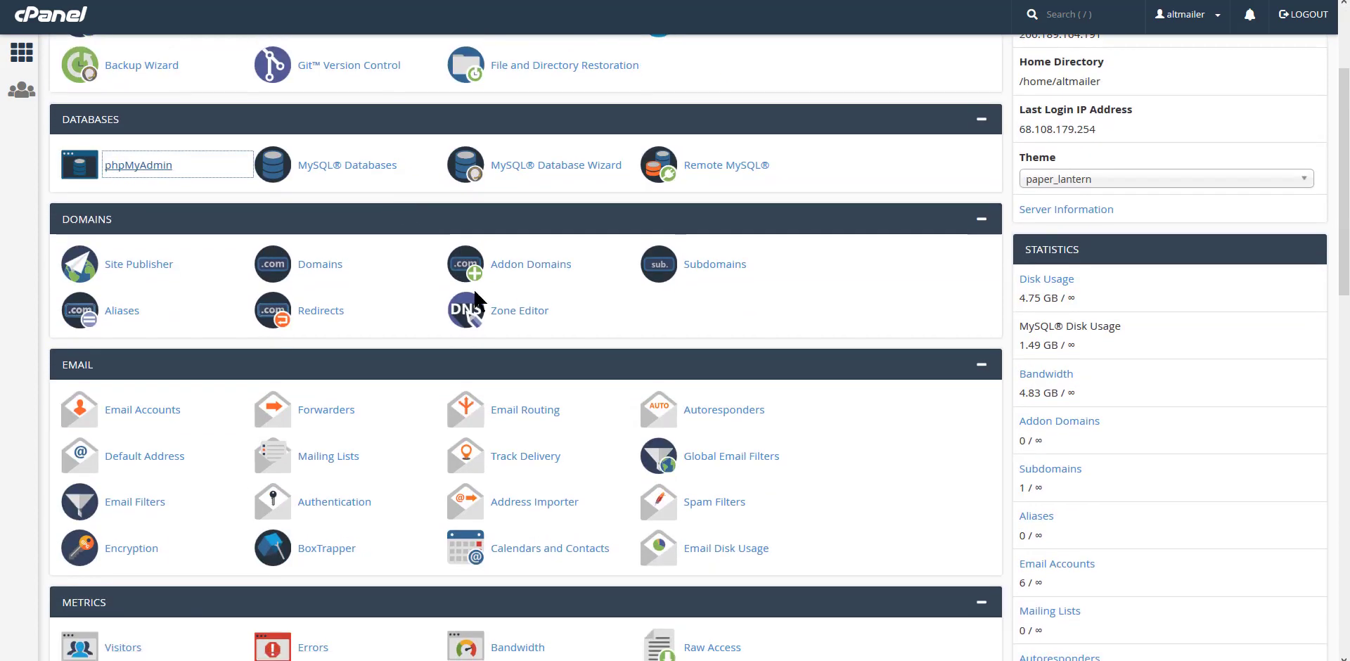
{"action": "left_click", "coordinate": [513, 313]}
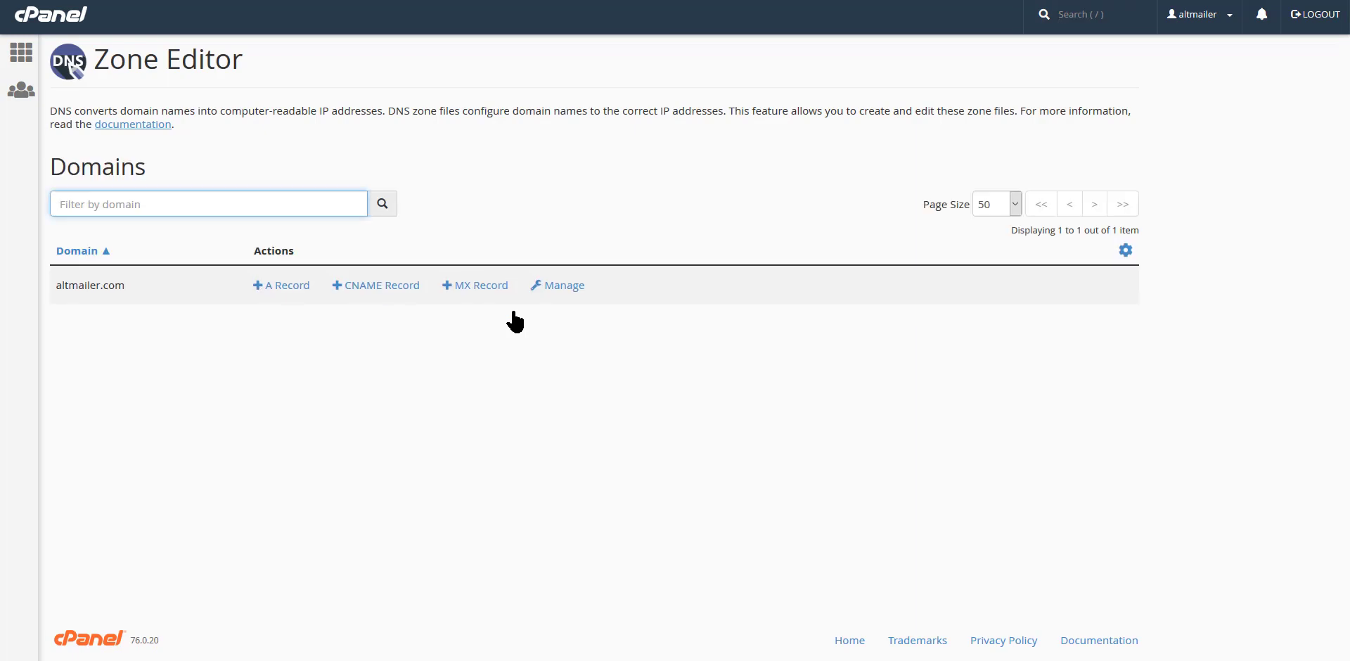
Manage altmailer.com's DNS zone and add a blank TXT record row.
{"action": "left_click", "coordinate": [558, 286]}
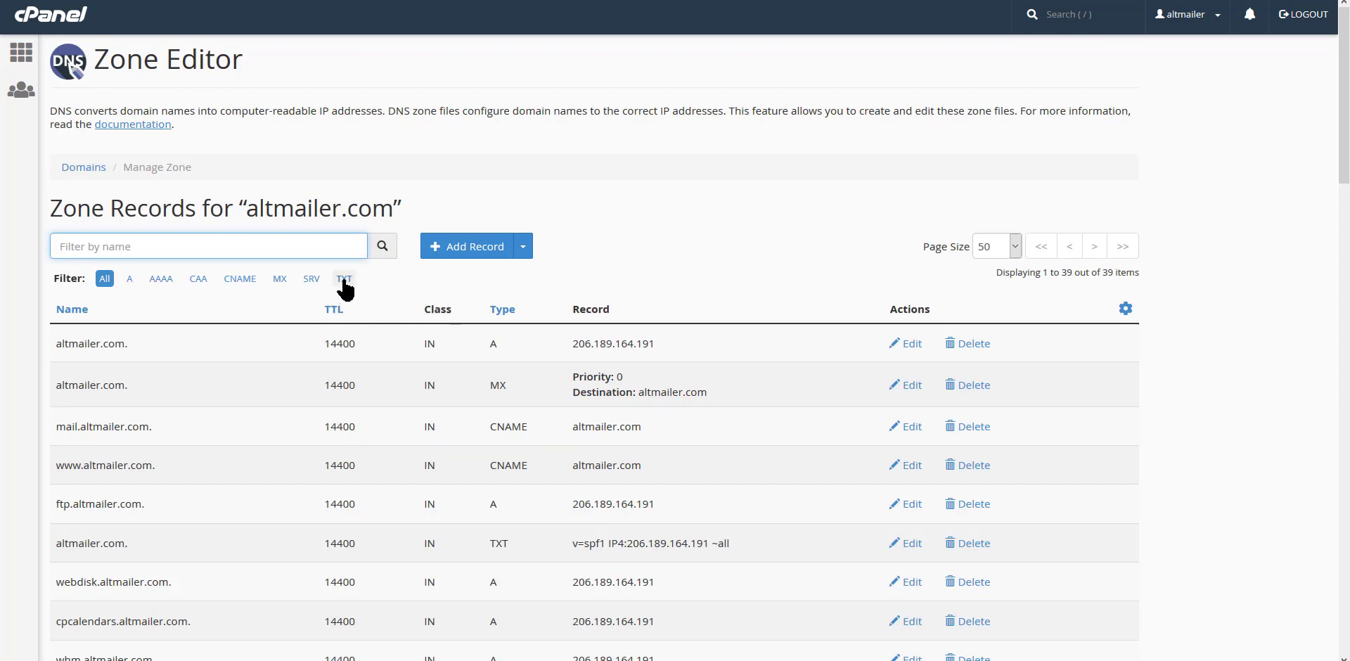
{"action": "left_click", "coordinate": [524, 248]}
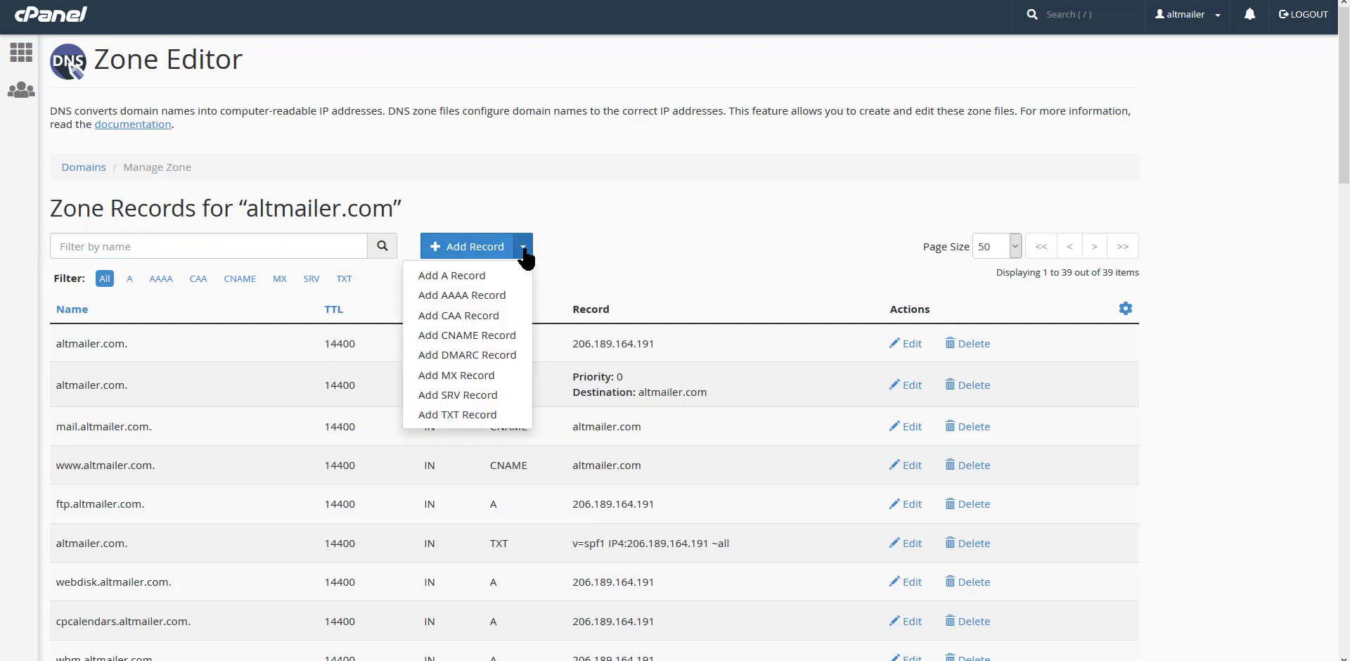
{"action": "left_click", "coordinate": [458, 415]}
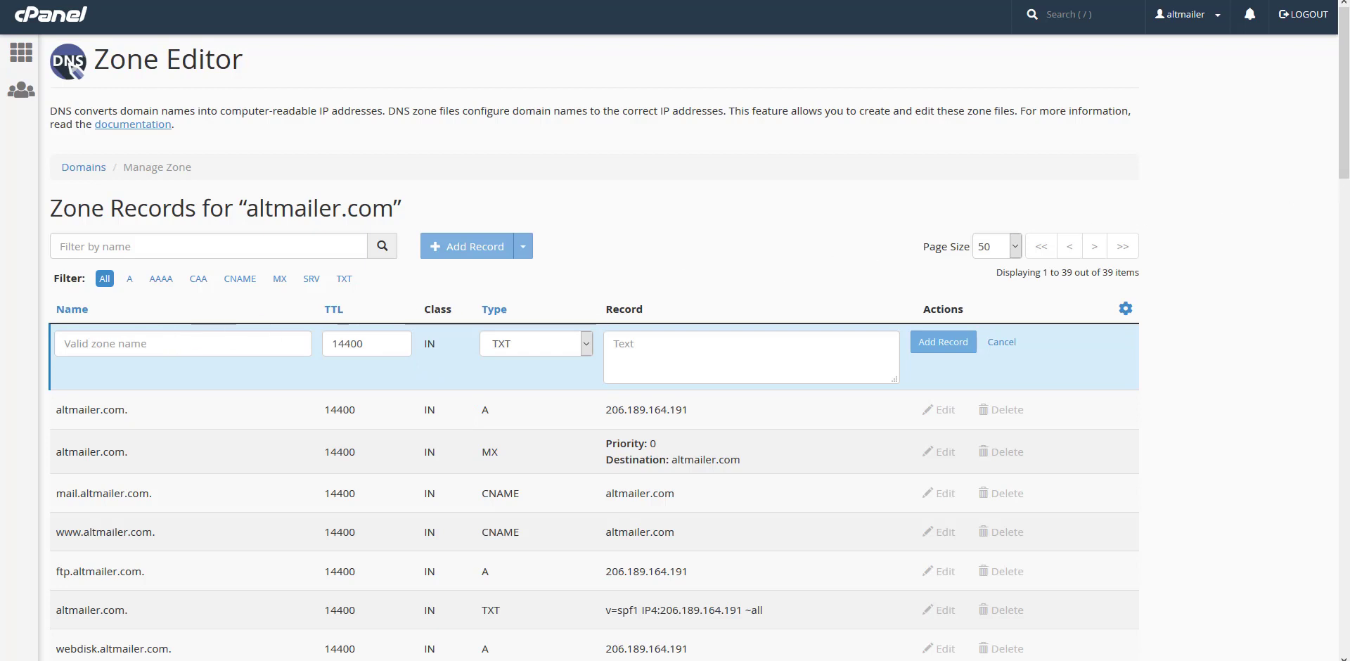
Save a TXT record named sendiio._domainkey.altmailer.com holding the DKIM value from Notepad.
{"action": "left_click_drag", "start_coordinate": [1349, 99], "coordinate": [1349, 127]}
{"action": "left_click", "coordinate": [282, 344]}
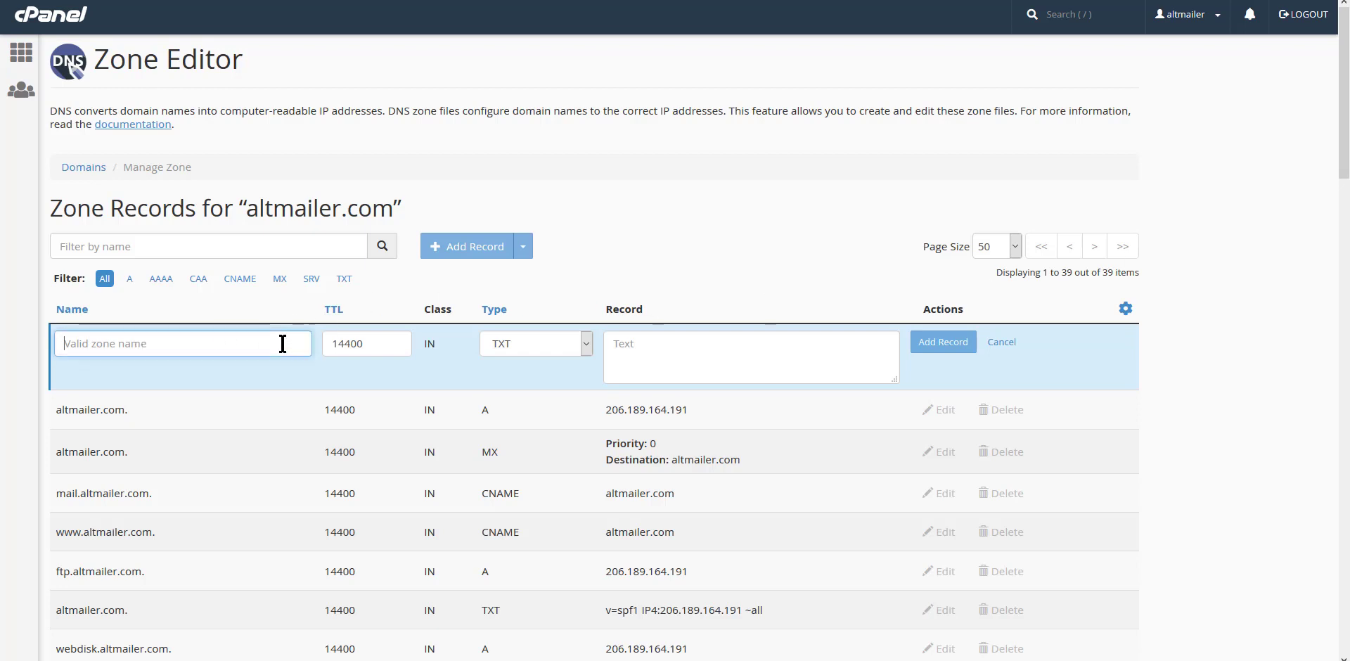
{"action": "key", "text": "ctrl+v"}
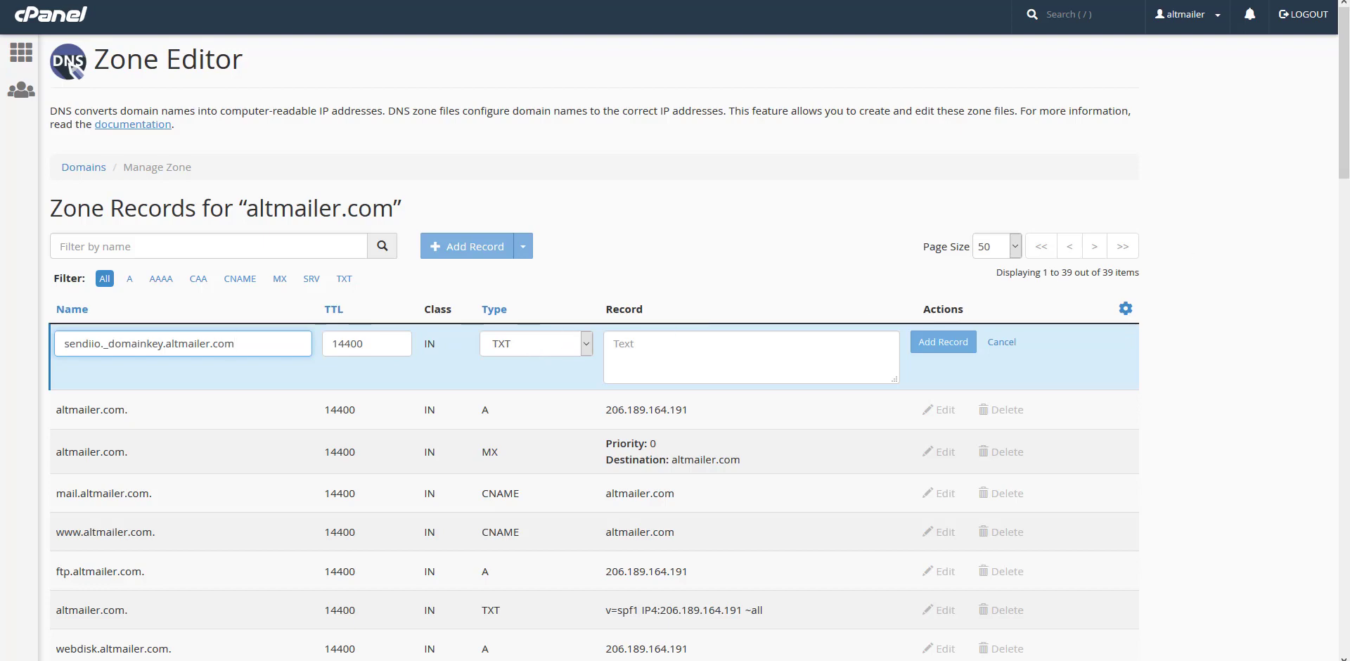
{"action": "key", "text": "alt+Tab"}
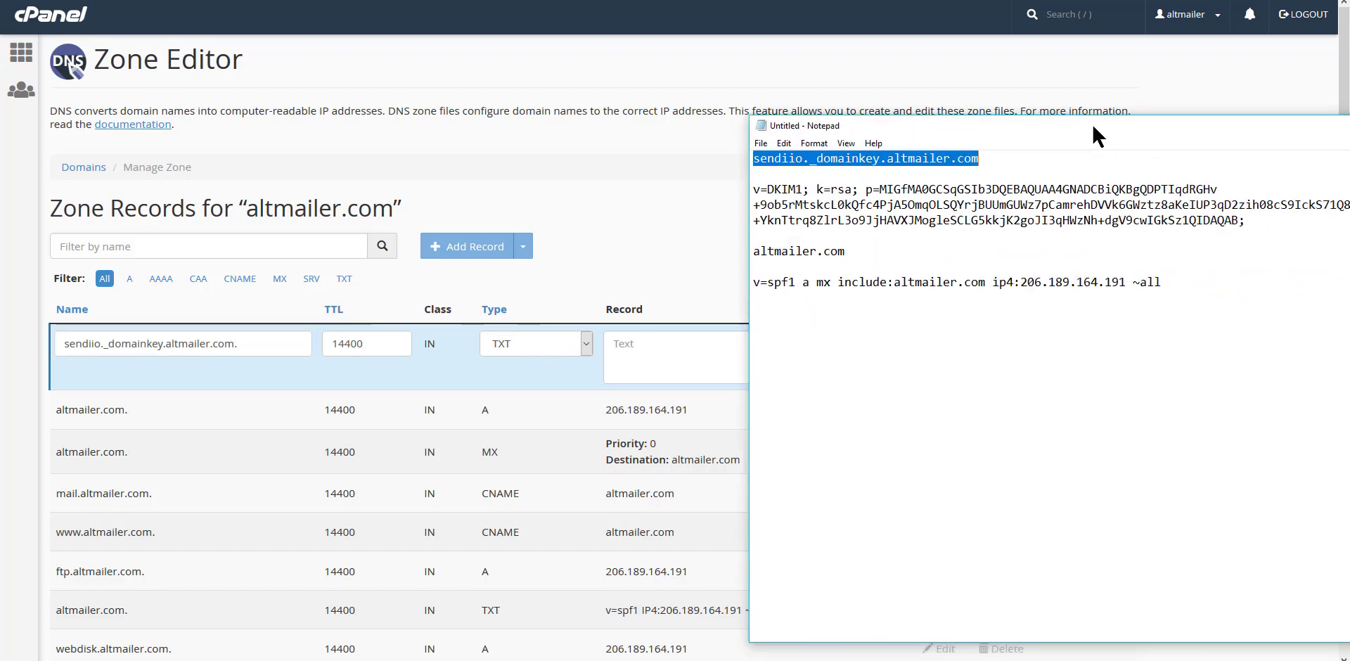
{"action": "left_click_drag", "start_coordinate": [1160, 220], "coordinate": [664, 192]}
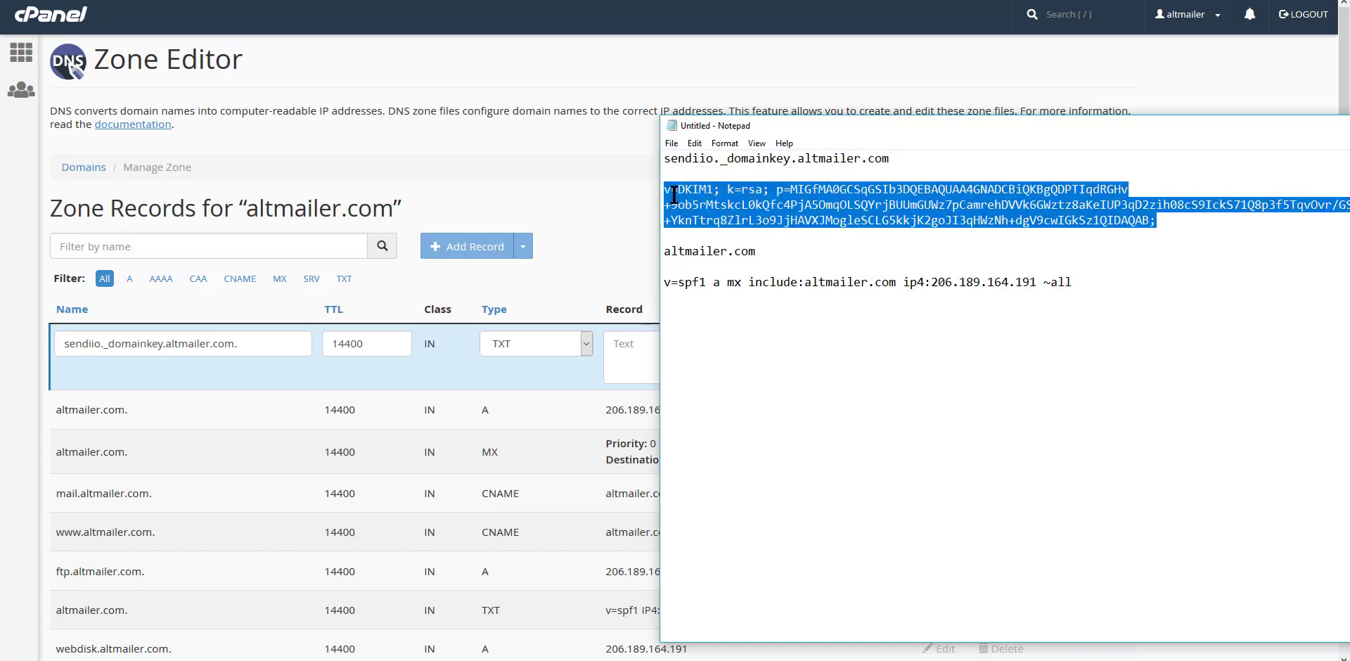
{"action": "key", "text": "alt+Tab"}
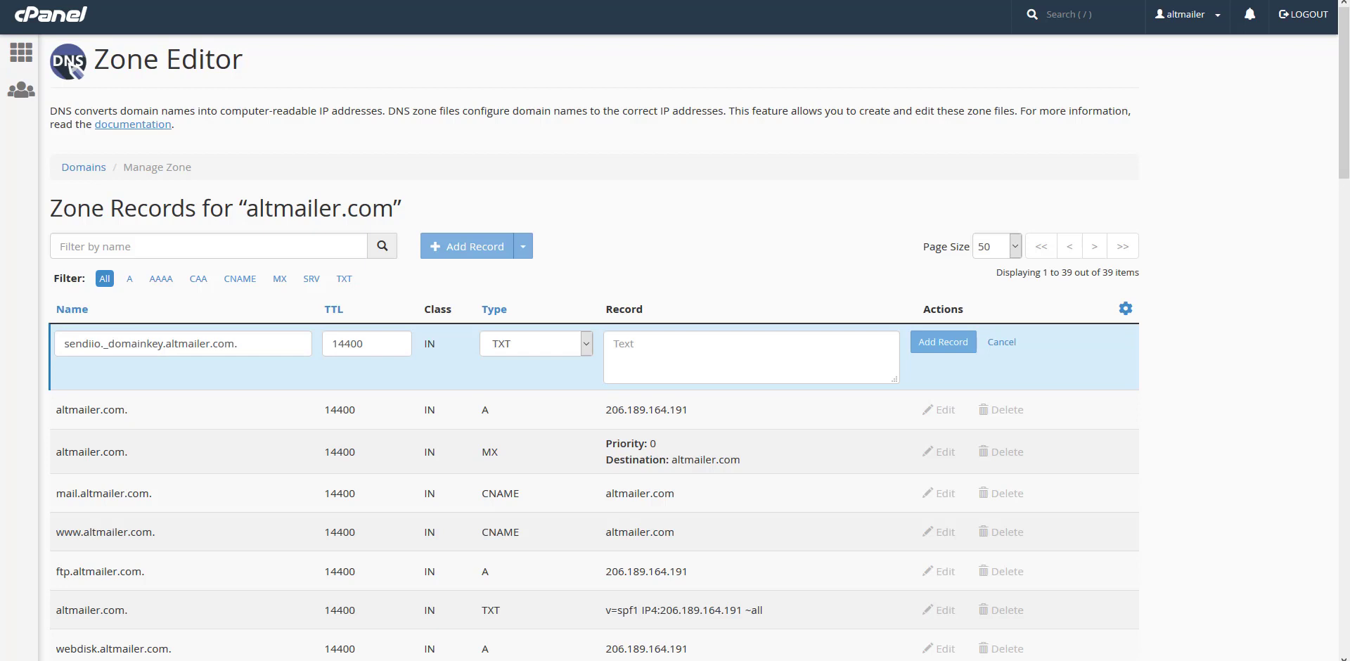
{"action": "left_click", "coordinate": [724, 343]}
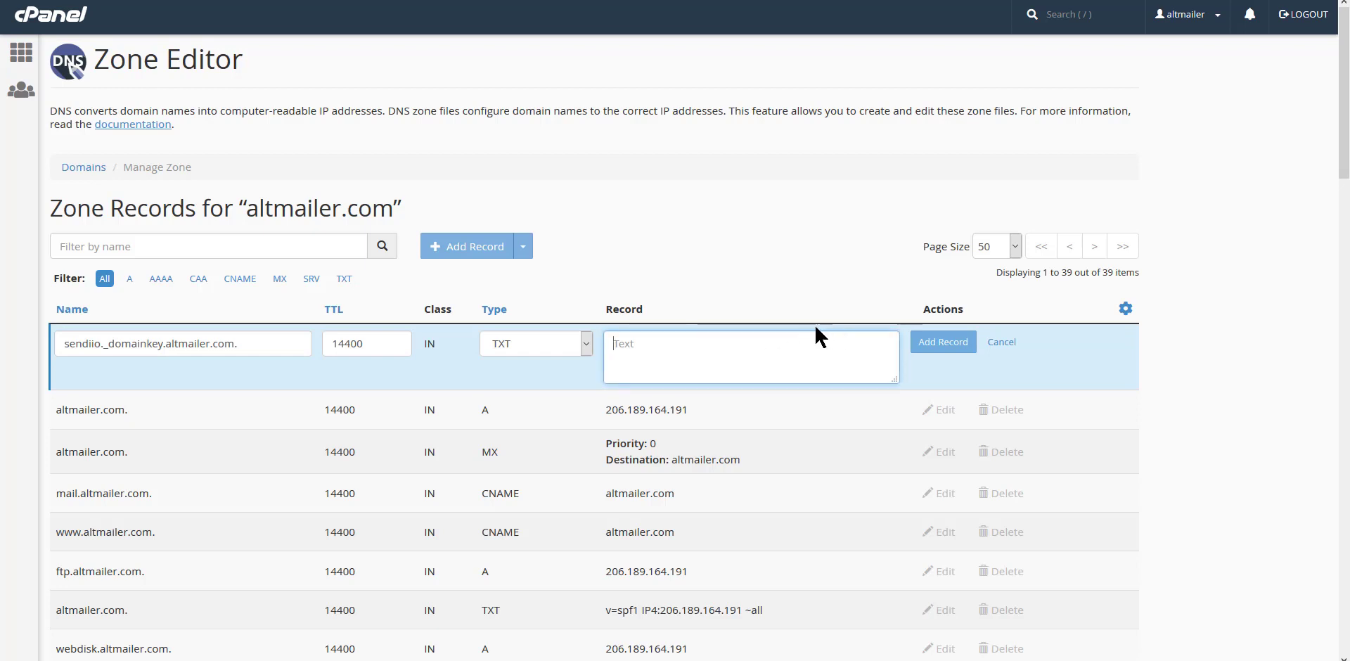
{"action": "key", "text": "ctrl+v"}
{"action": "left_click", "coordinate": [940, 345]}
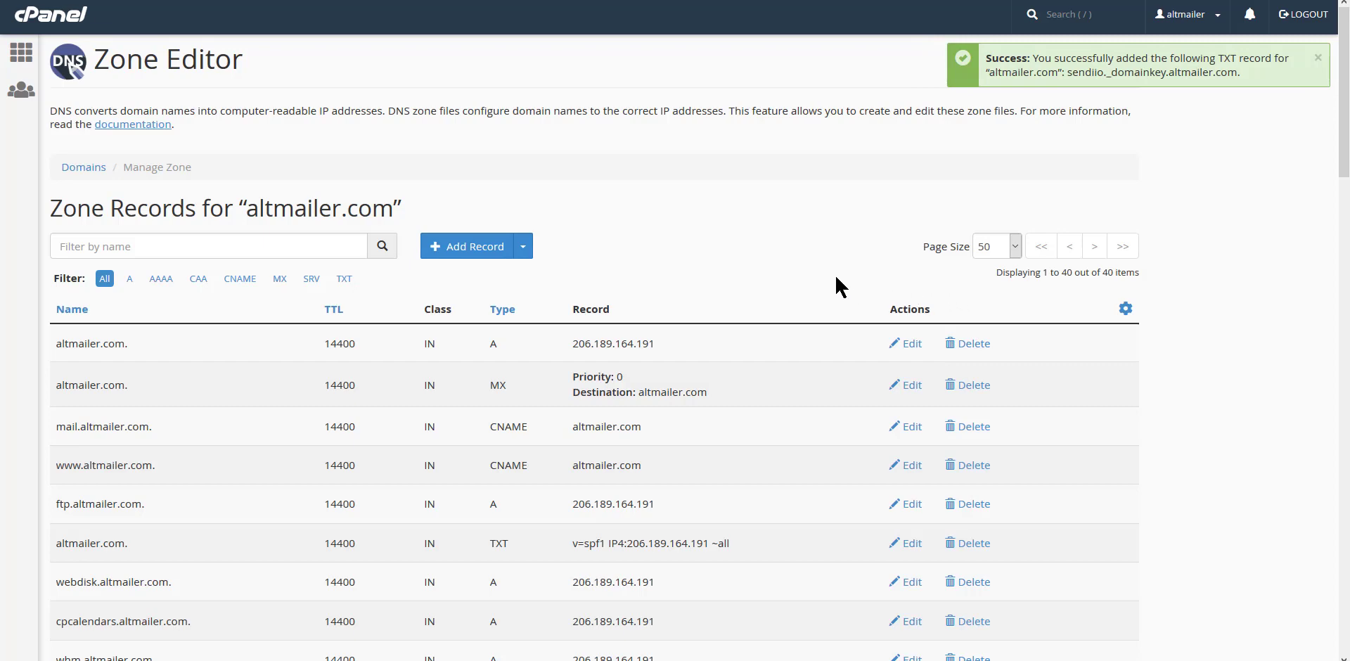
Add a second TXT record in the Zone Editor, pasting altmailer.com as its name.
{"action": "key", "text": "alt+Tab"}
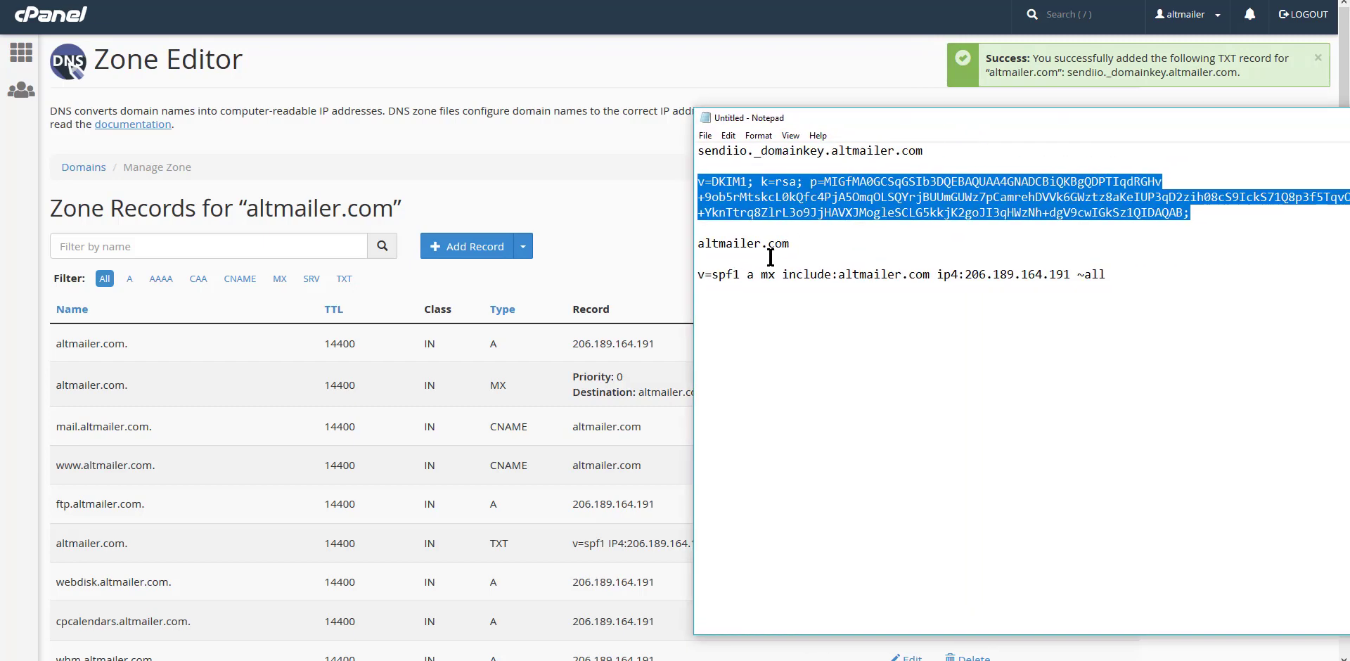
{"action": "key", "text": "alt+Tab"}
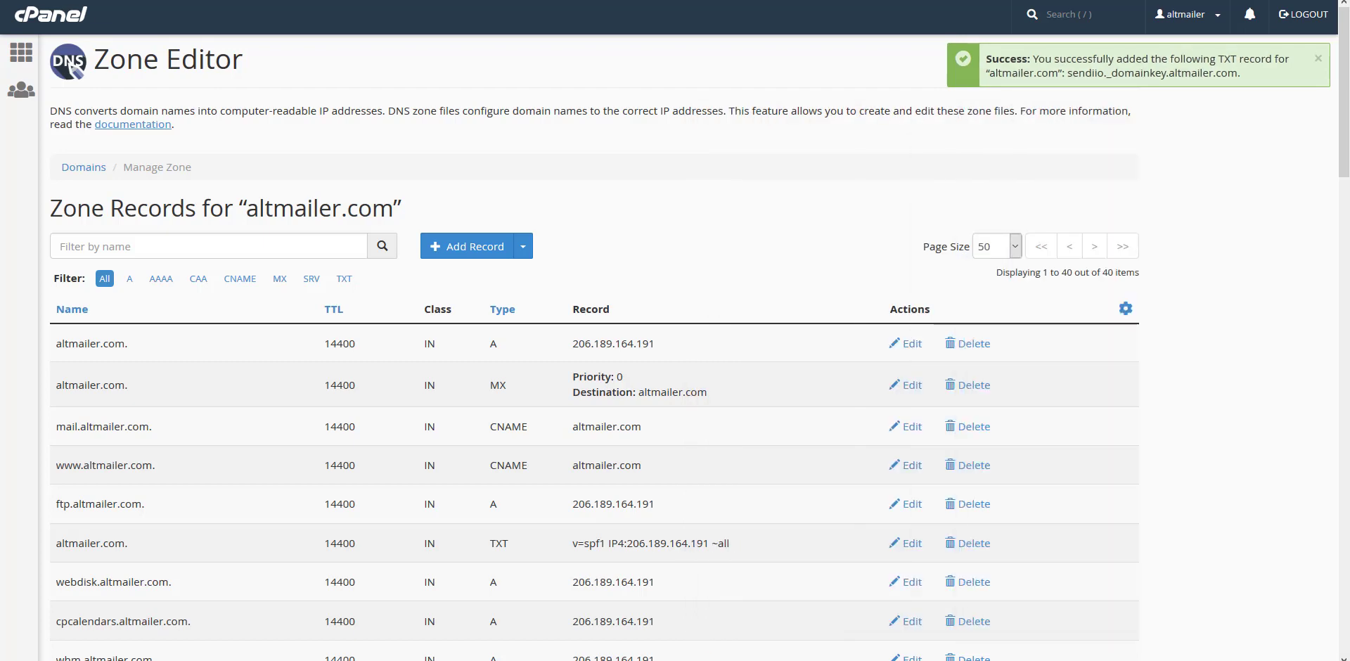
{"action": "left_click", "coordinate": [523, 253]}
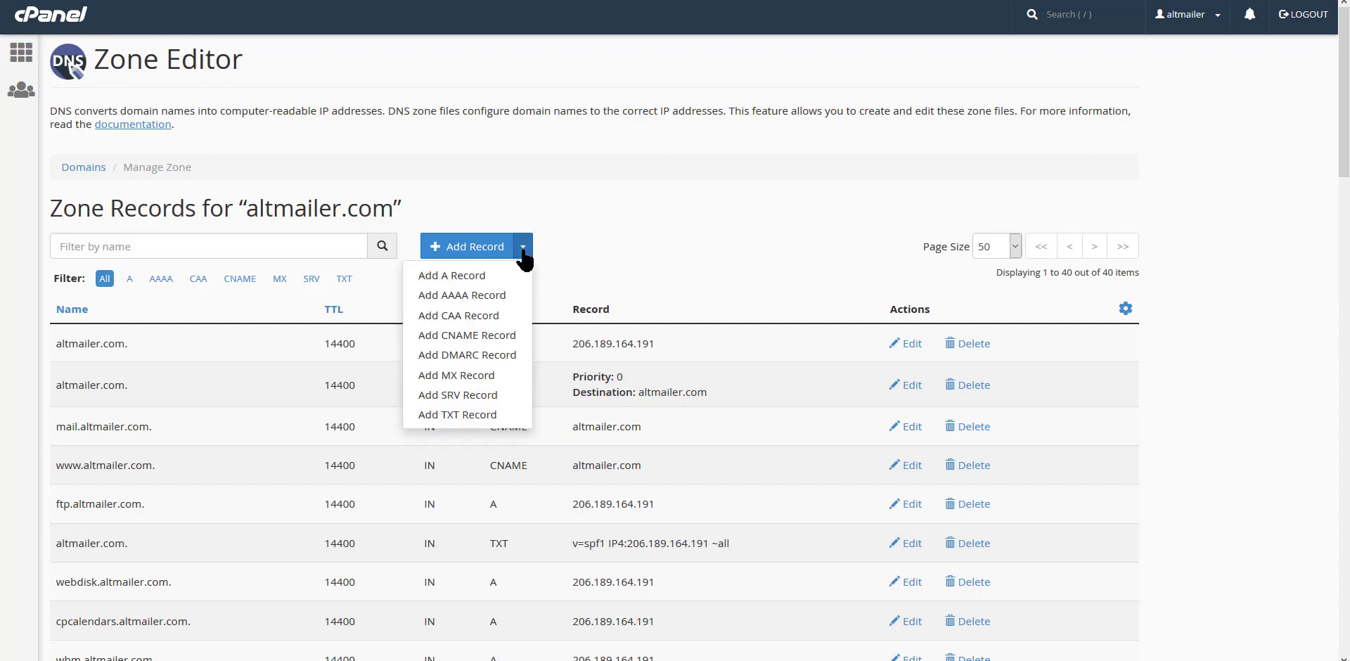
{"action": "left_click", "coordinate": [450, 416]}
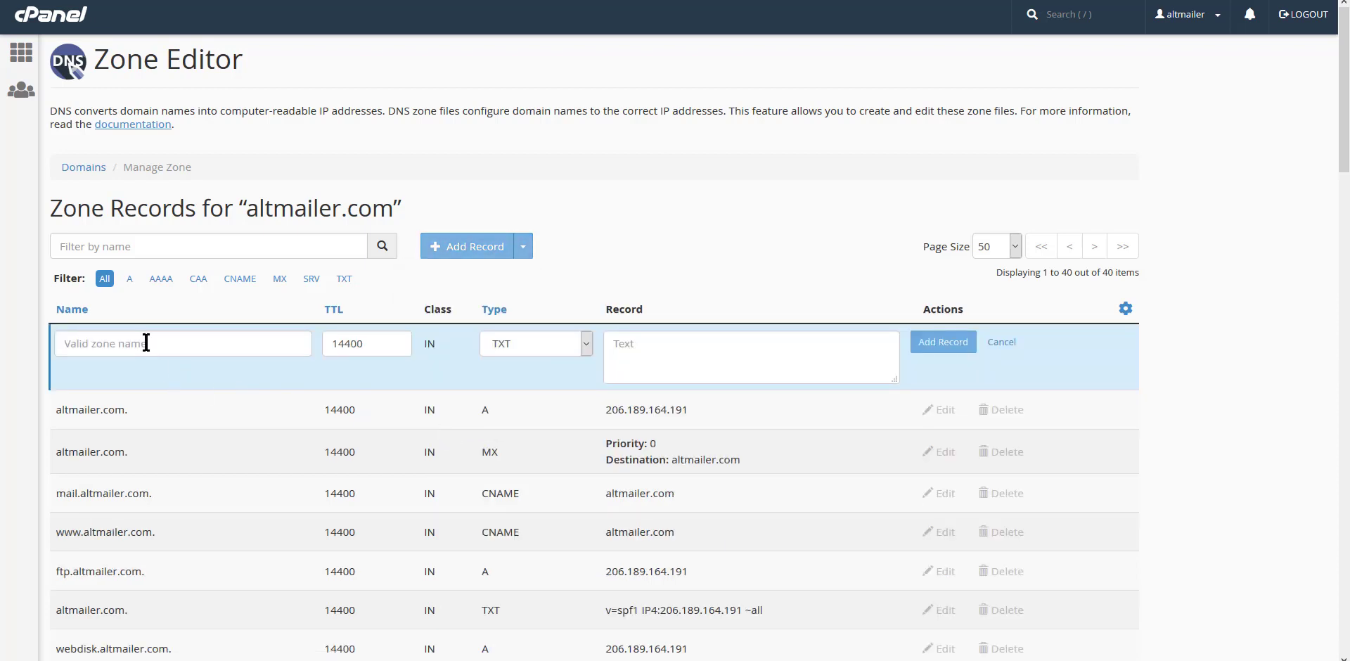
{"action": "left_click", "coordinate": [258, 343]}
{"action": "type", "text": "altmailer.com"}
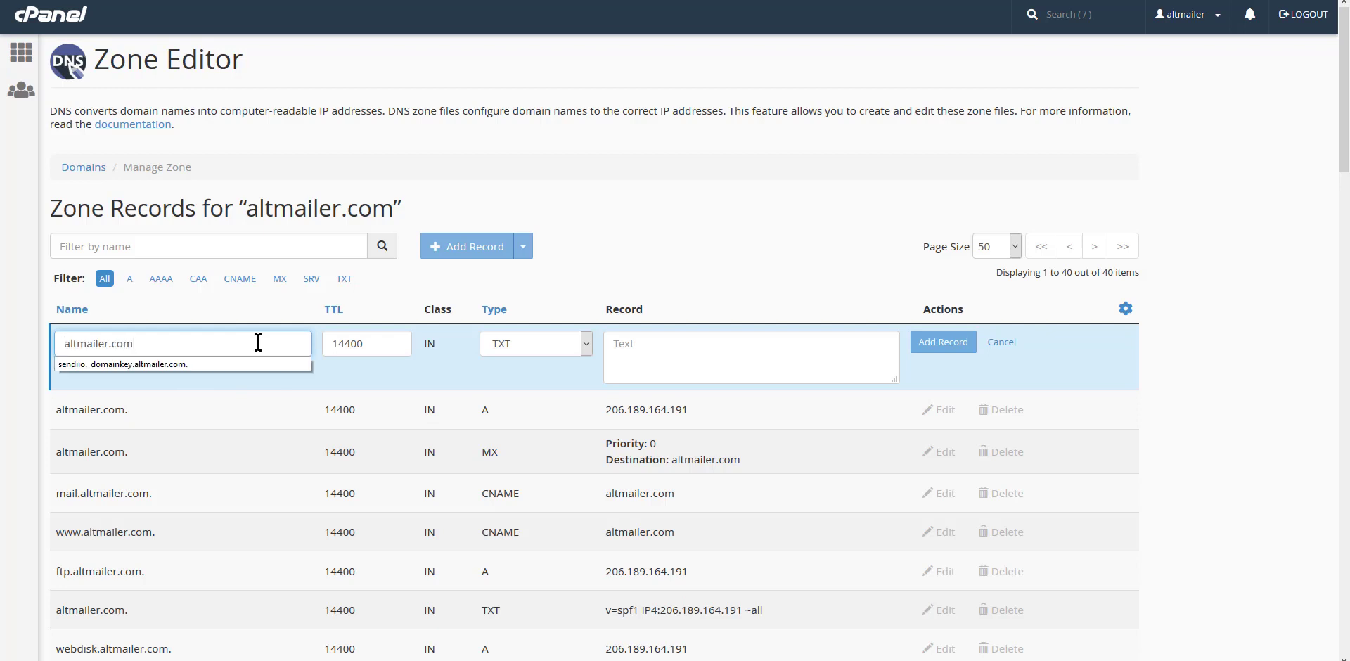
{"action": "left_click", "coordinate": [687, 353]}
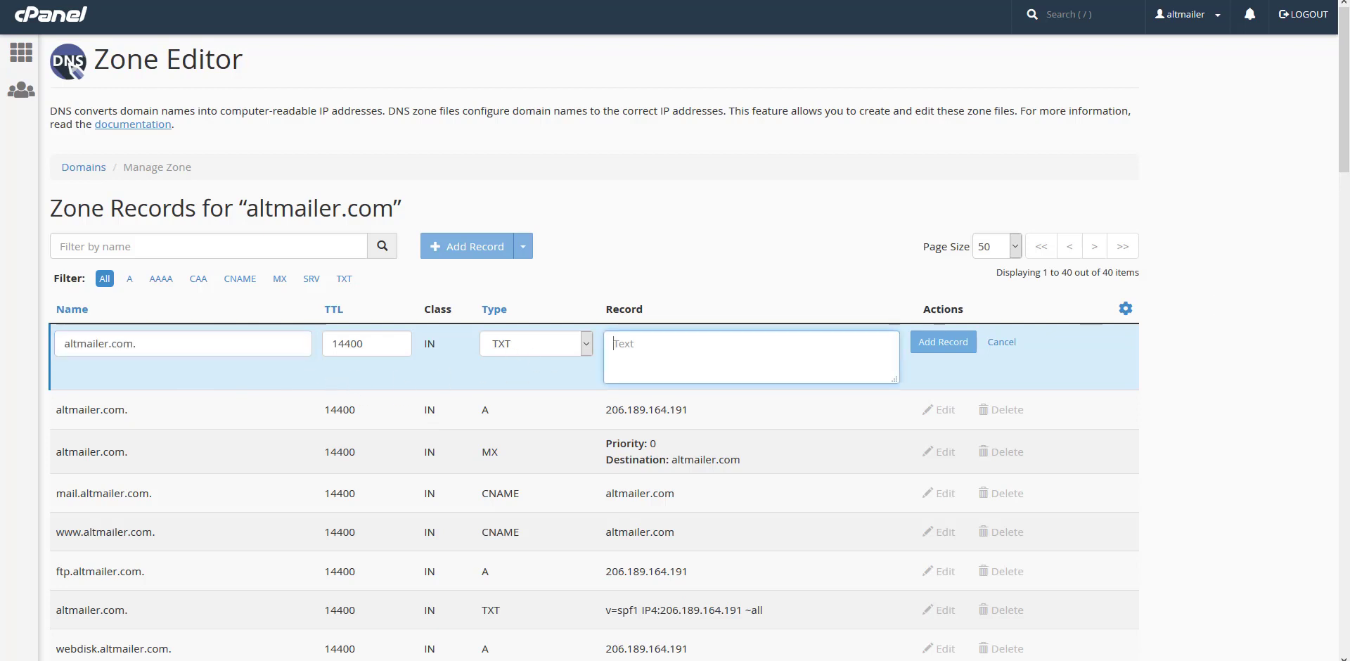